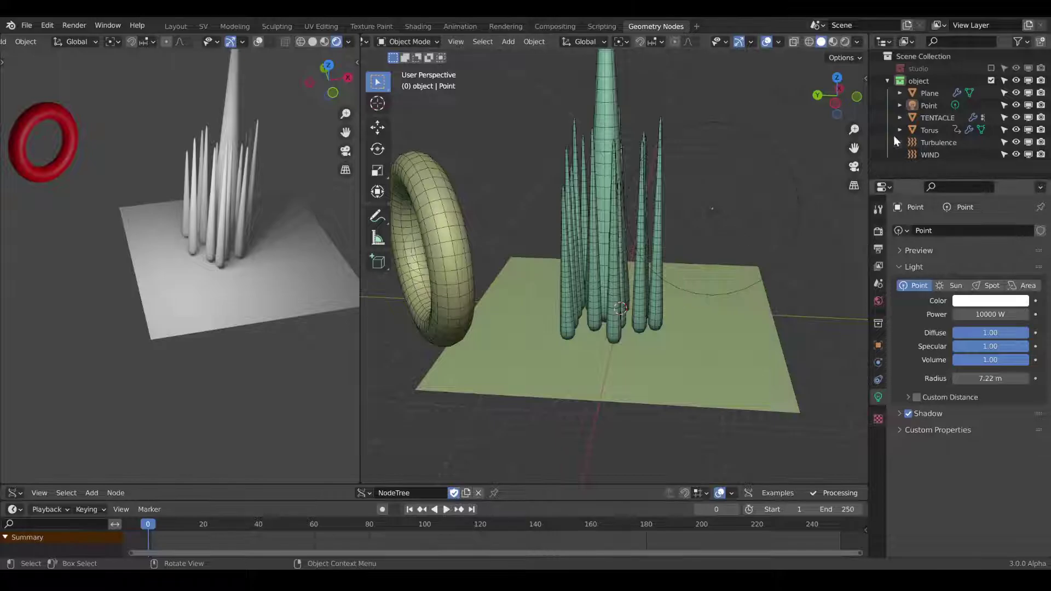
Step: Enlarge the Outliner and review the force field settings of the Turbulence object
{"action": "mouse_move", "coordinate": [836, 96]}
{"action": "left_mouse_down"}
{"action": "mouse_move", "coordinate": [869, 98]}
{"action": "mouse_move", "coordinate": [840, 90]}
{"action": "mouse_move", "coordinate": [852, 99]}
{"action": "mouse_move", "coordinate": [838, 102]}
{"action": "left_mouse_up"}
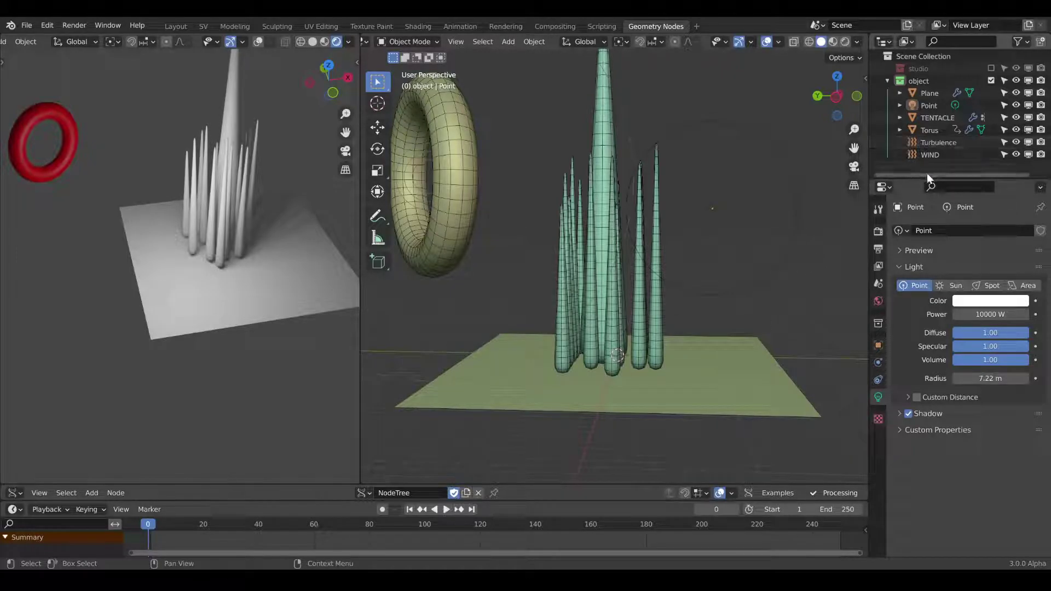
{"action": "left_click_drag", "start_coordinate": [927, 176], "coordinate": [930, 242]}
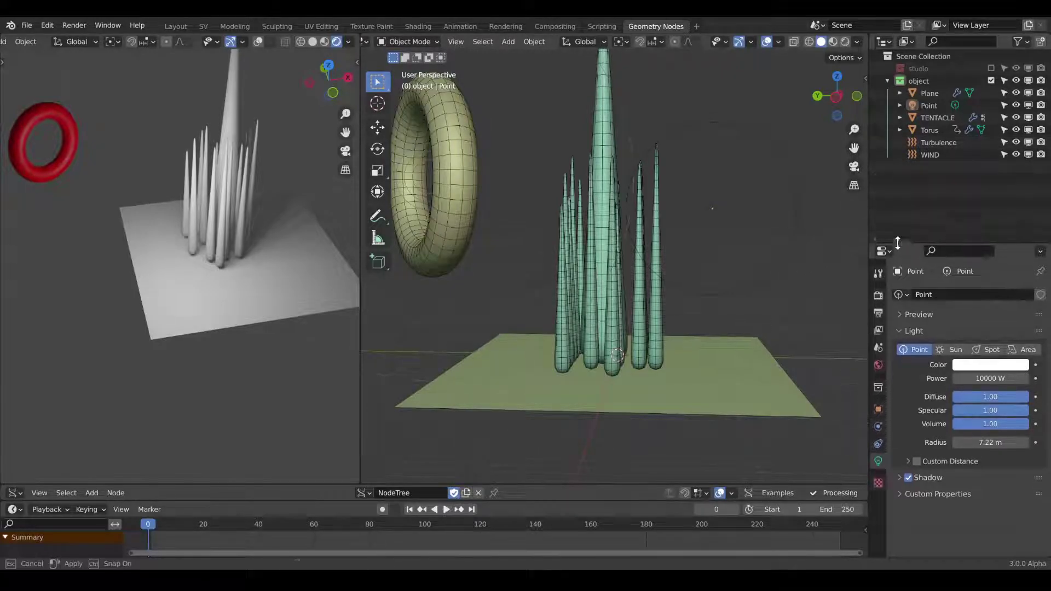
{"action": "left_click", "coordinate": [931, 143]}
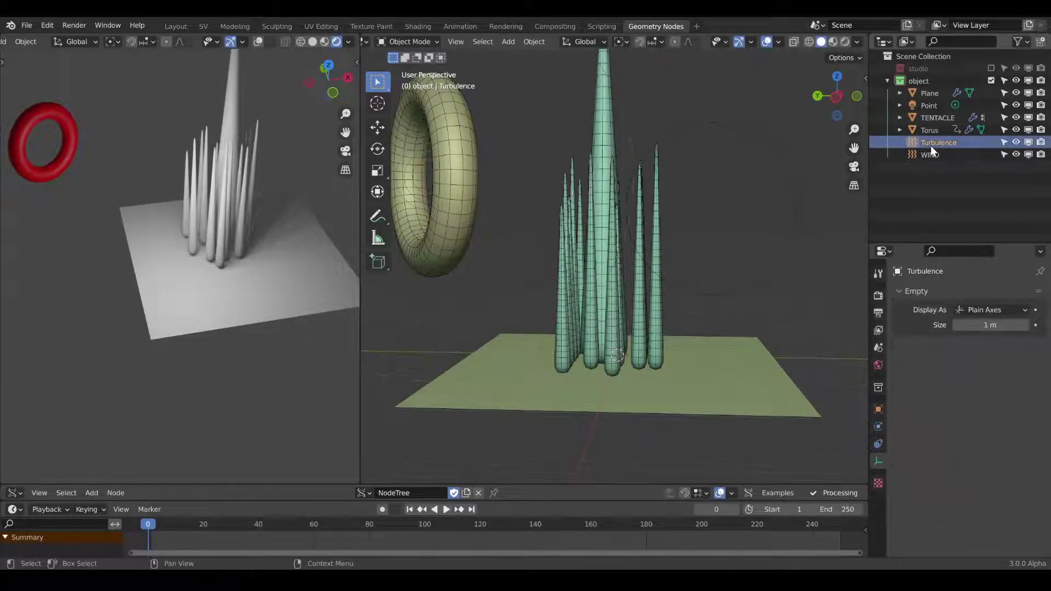
{"action": "left_click", "coordinate": [878, 426]}
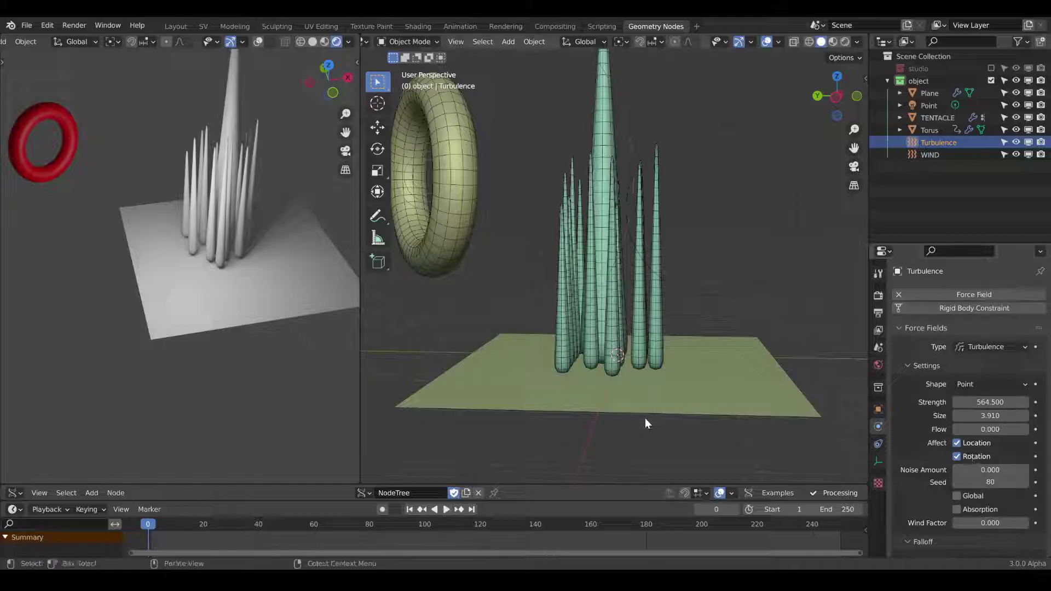
{"action": "scroll", "coordinate": [965, 493], "scroll_direction": "down", "scroll_amount": 3}
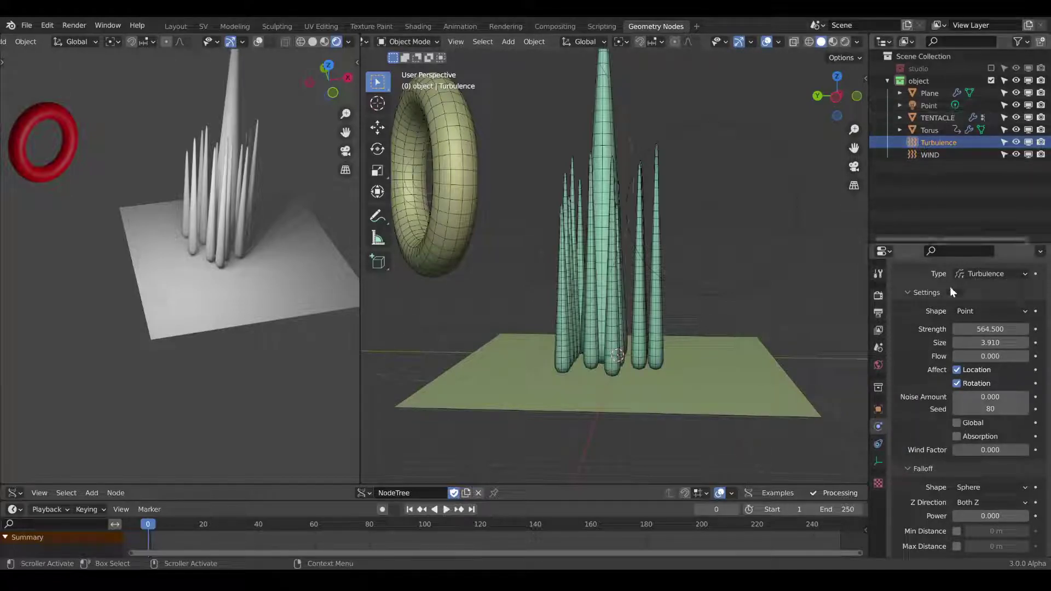
Step: Look over the cloth physics settings of the TENTACLE object
{"action": "left_click", "coordinate": [926, 119]}
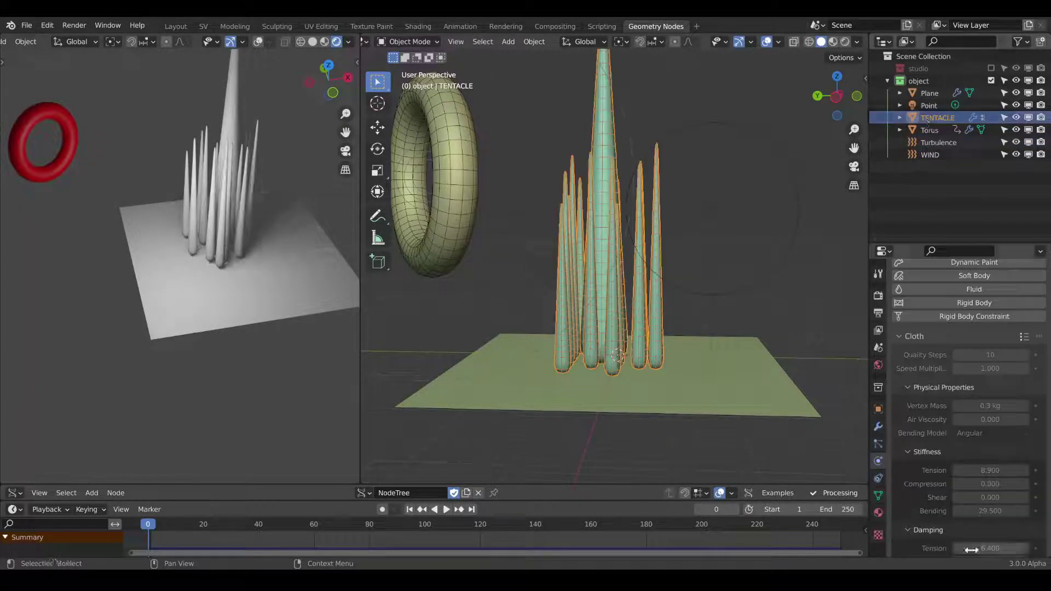
{"action": "scroll", "coordinate": [970, 550], "scroll_direction": "down", "scroll_amount": 12}
{"action": "scroll", "coordinate": [967, 555], "scroll_direction": "up", "scroll_amount": 10}
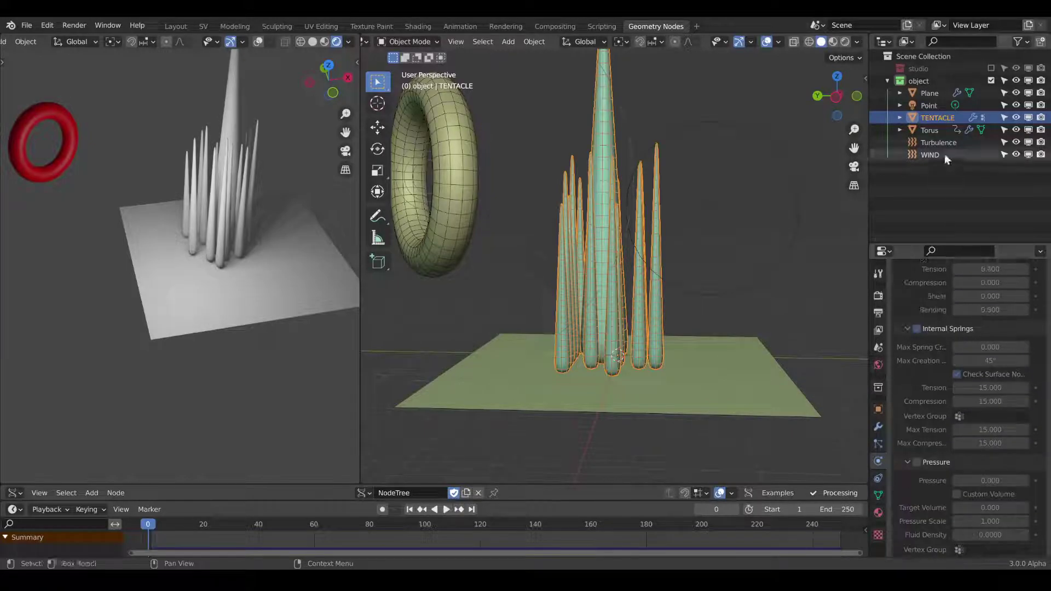
Step: Review the force field settings of the WIND object, including strength, noise amount and falloff
{"action": "left_click", "coordinate": [929, 154]}
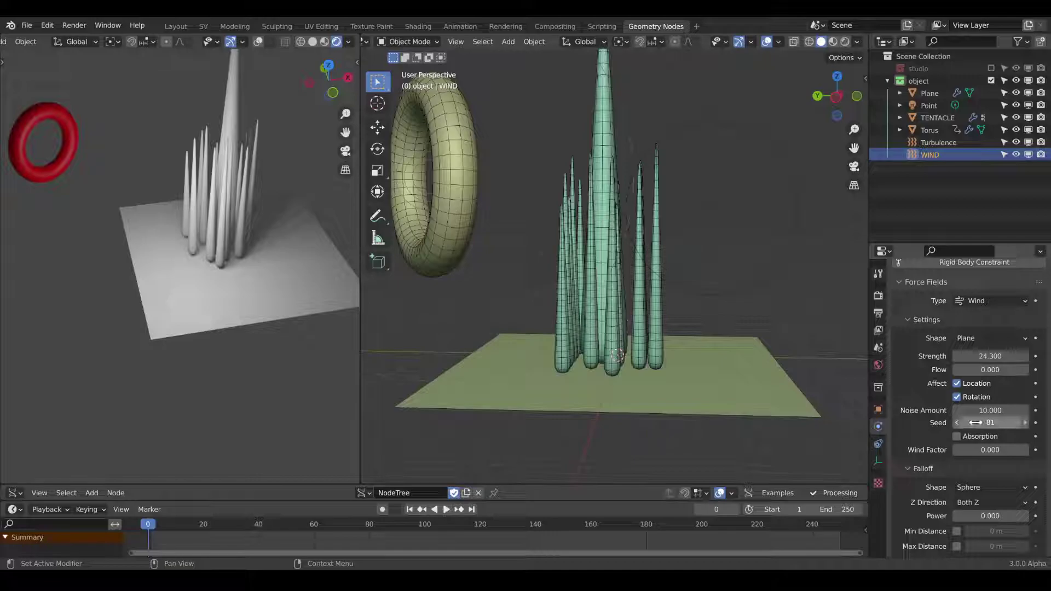
{"action": "scroll", "coordinate": [921, 397], "scroll_direction": "up", "scroll_amount": 2}
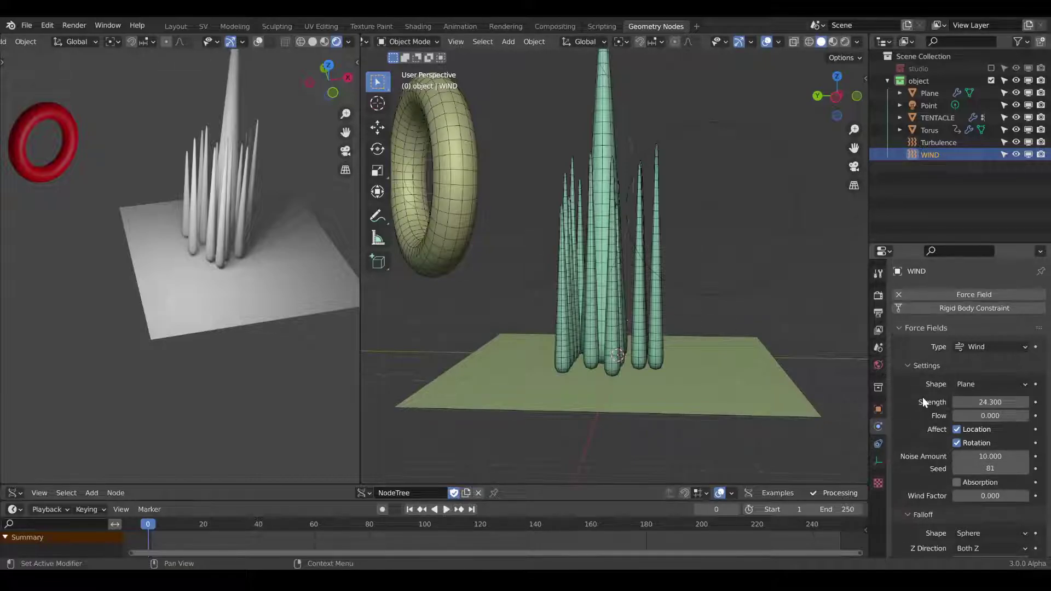
{"action": "scroll", "coordinate": [922, 396], "scroll_direction": "down", "scroll_amount": 2}
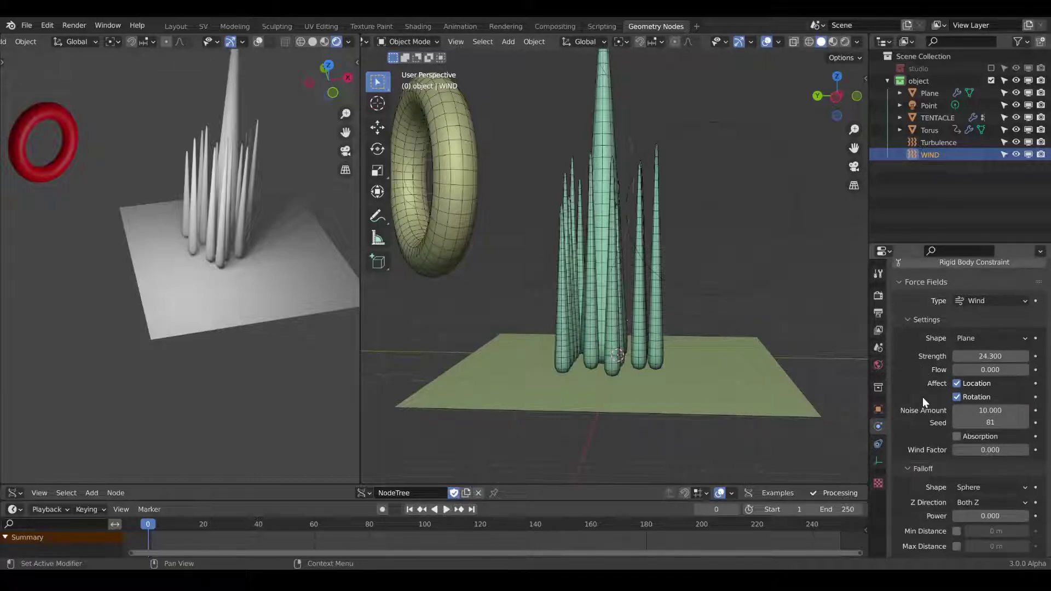
Step: Examine the TENTACLE object's cloth settings, from quality steps, stiffness and damping down to the cache and shape options
{"action": "left_click", "coordinate": [930, 118]}
{"action": "scroll", "coordinate": [941, 416], "scroll_direction": "down", "scroll_amount": 12}
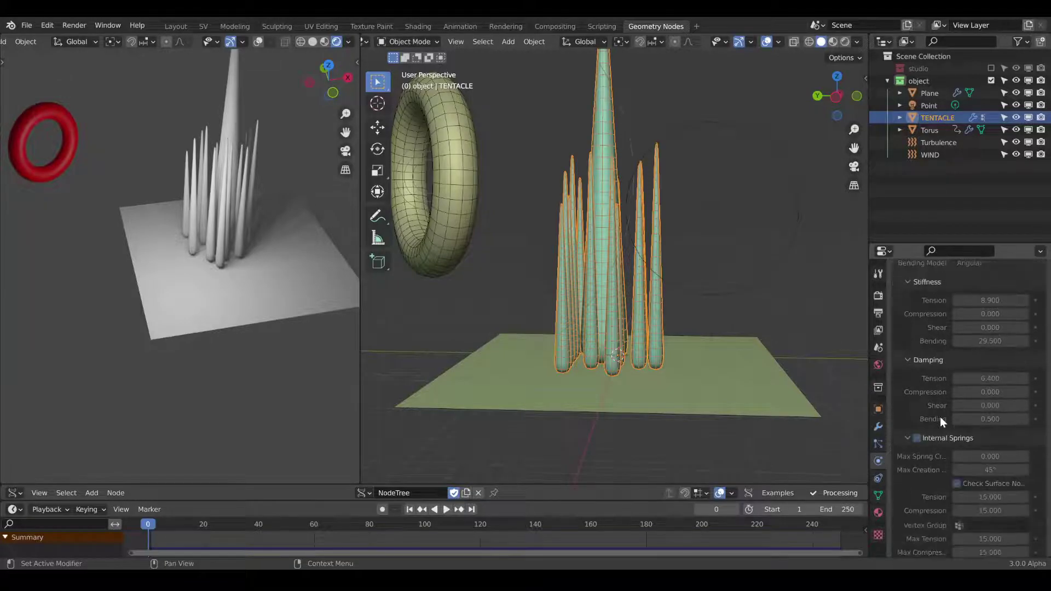
{"action": "scroll", "coordinate": [941, 416], "scroll_direction": "down", "scroll_amount": 5}
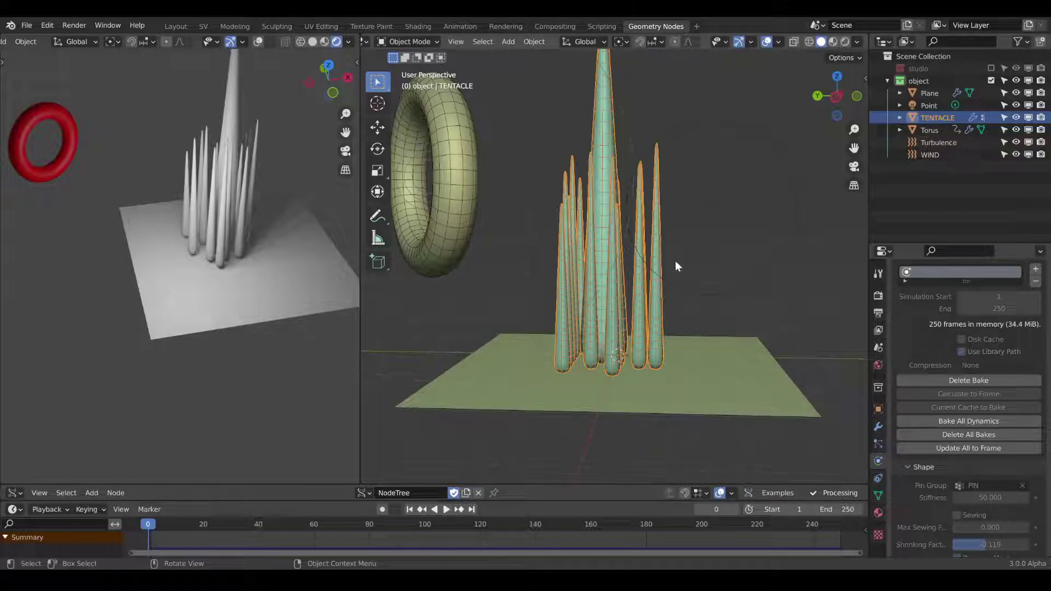
{"action": "scroll", "coordinate": [937, 340], "scroll_direction": "up", "scroll_amount": 10}
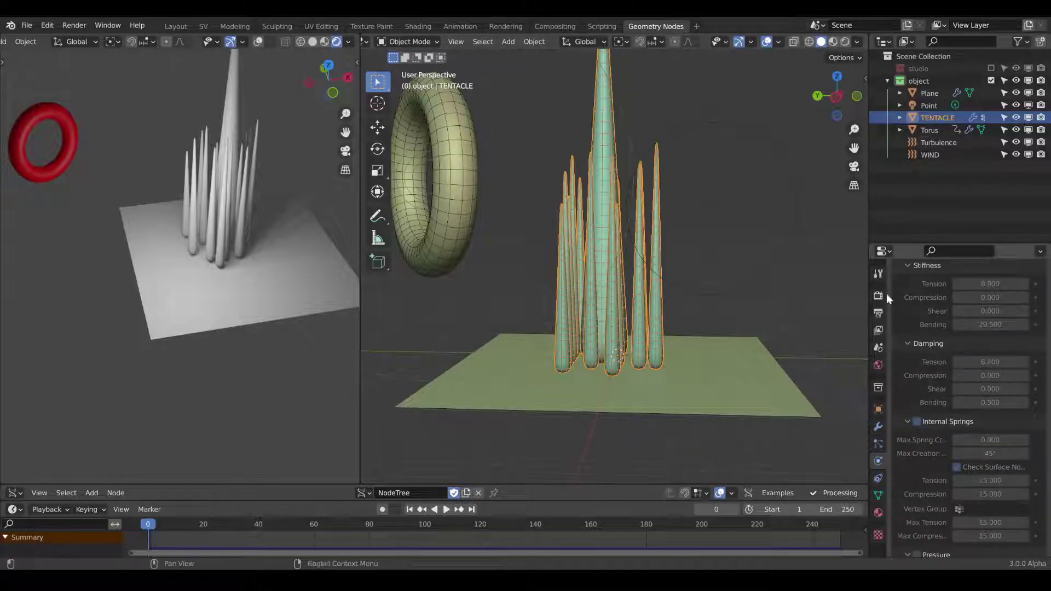
{"action": "scroll", "coordinate": [919, 314], "scroll_direction": "up", "scroll_amount": 8}
{"action": "scroll", "coordinate": [920, 314], "scroll_direction": "down", "scroll_amount": 8}
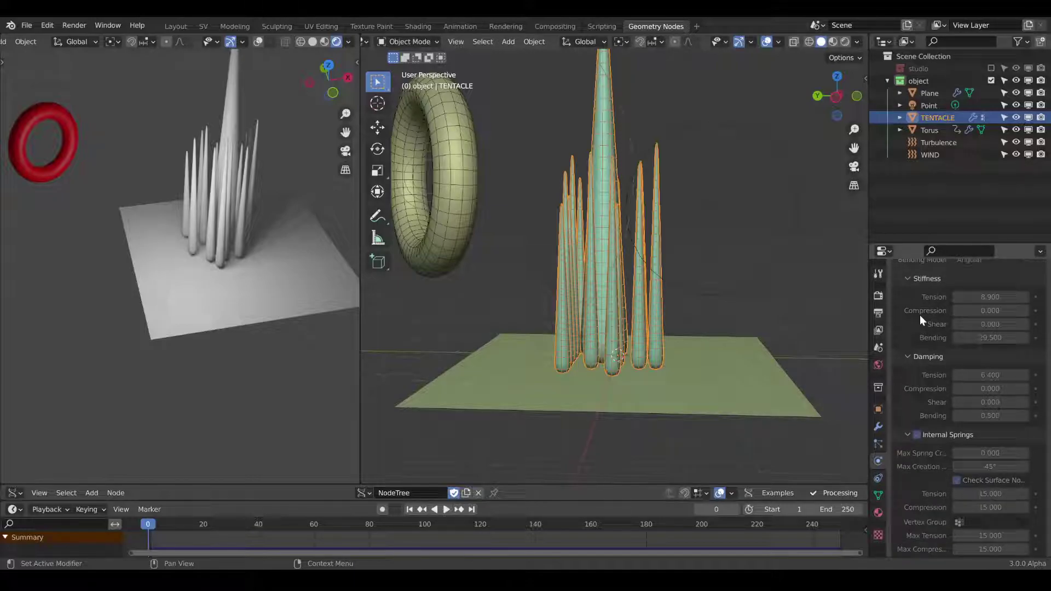
{"action": "scroll", "coordinate": [919, 314], "scroll_direction": "down", "scroll_amount": 2}
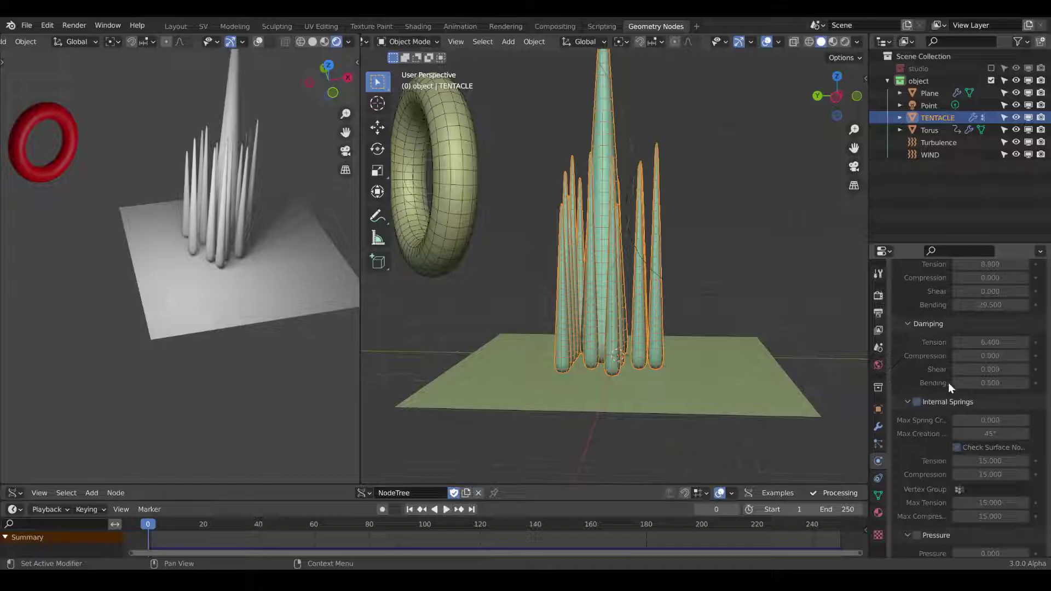
{"action": "scroll", "coordinate": [924, 350], "scroll_direction": "up", "scroll_amount": 4}
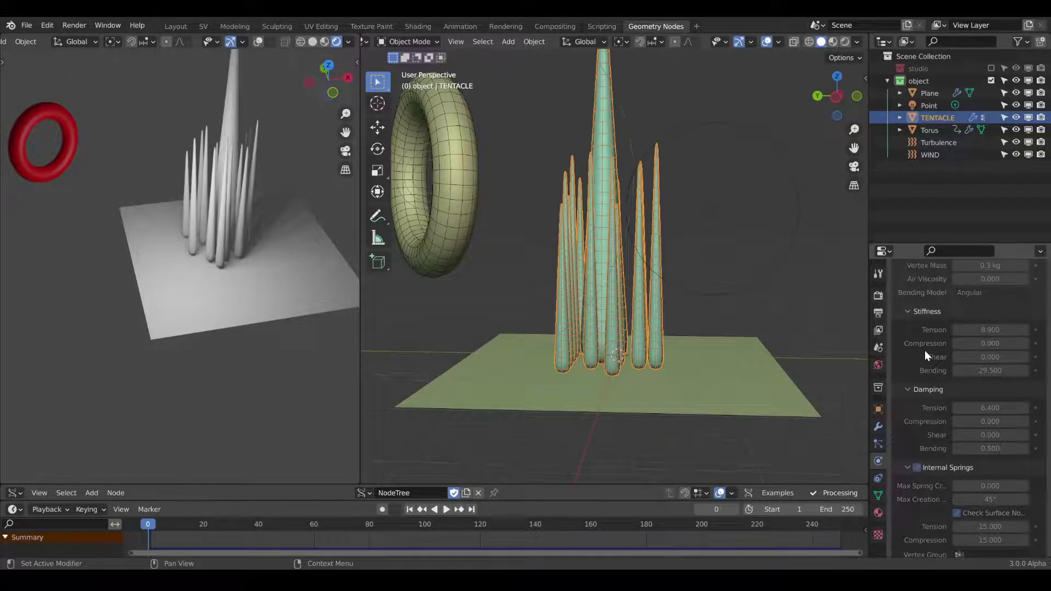
{"action": "scroll", "coordinate": [925, 351], "scroll_direction": "up", "scroll_amount": 7}
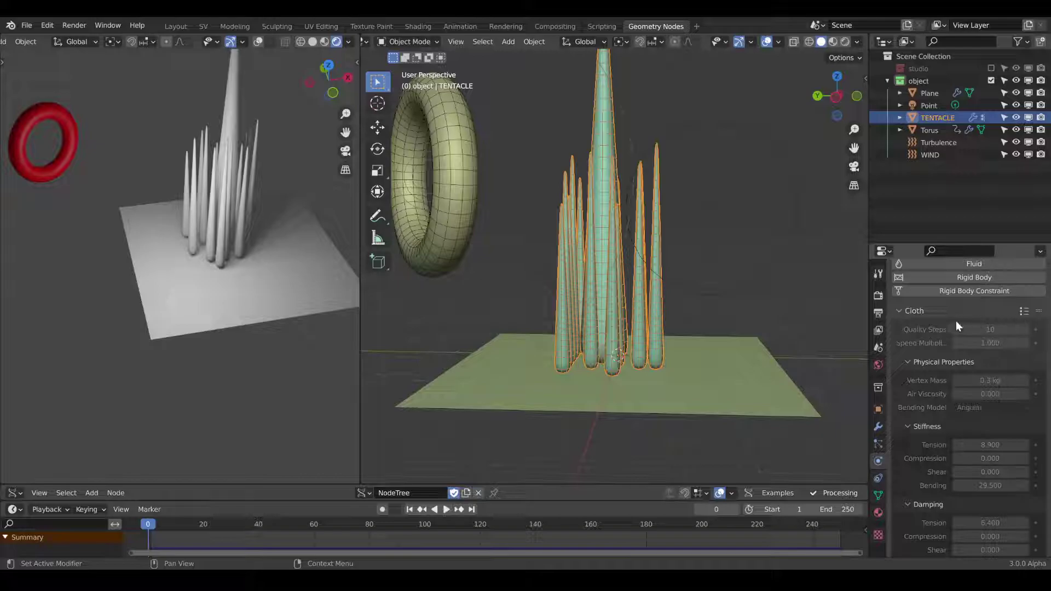
Step: Widen the Properties editor so the TENTACLE cloth setting labels are easier to read
{"action": "left_click", "coordinate": [1025, 312]}
{"action": "left_click_drag", "start_coordinate": [887, 403], "coordinate": [774, 387]}
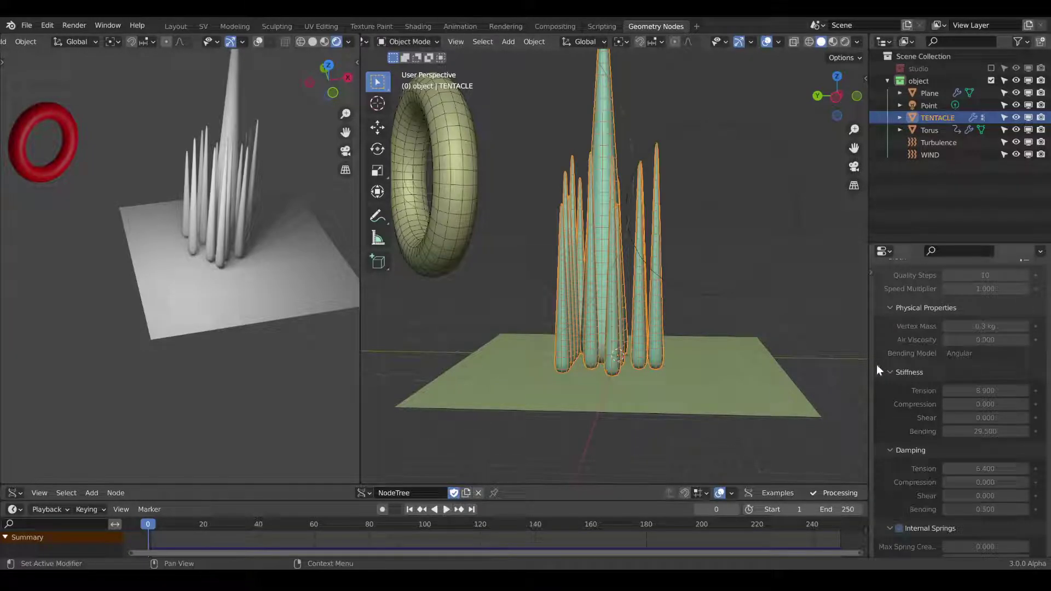
{"action": "left_click_drag", "start_coordinate": [867, 369], "coordinate": [745, 364]}
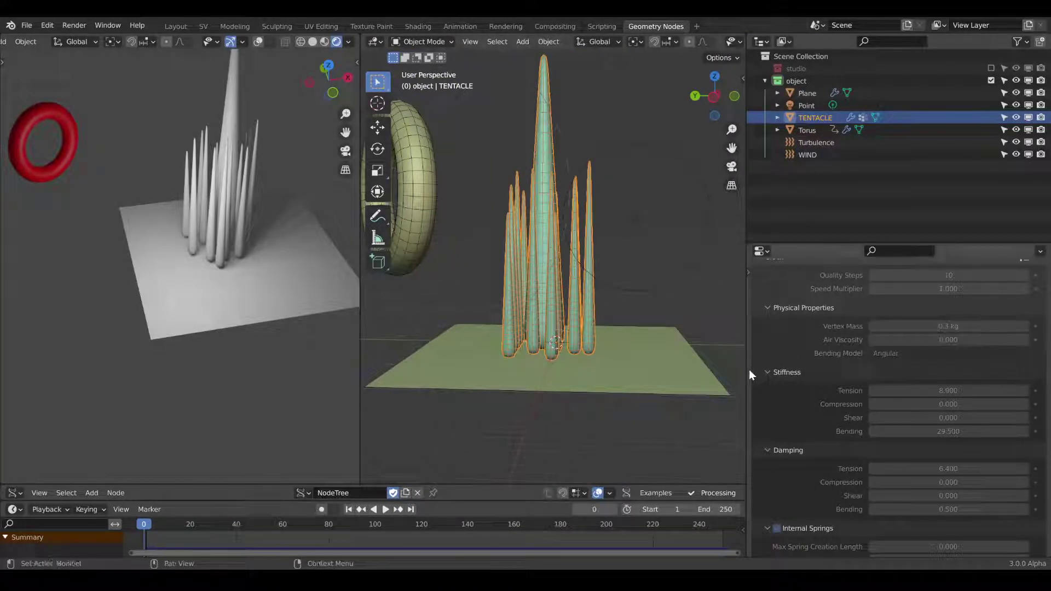
{"action": "left_click_drag", "start_coordinate": [747, 372], "coordinate": [802, 365]}
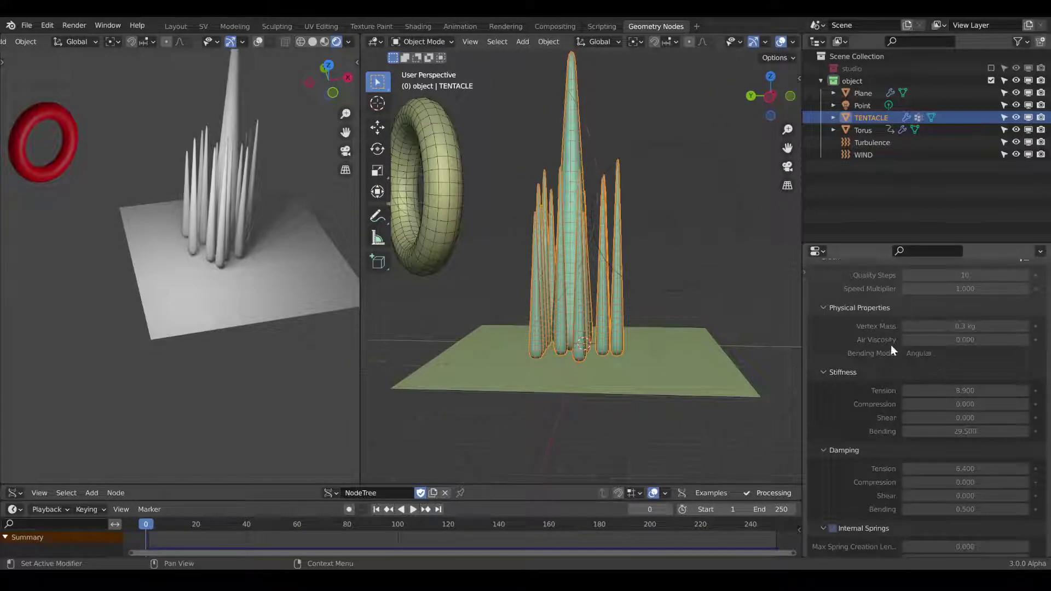
Step: Review the physical properties, stiffness and damping values of the TENTACLE cloth
{"action": "key", "text": "ctrl+v"}
{"action": "key", "text": "ctrl+z"}
{"action": "scroll", "coordinate": [1010, 433], "scroll_direction": "down", "scroll_amount": 3}
{"action": "scroll", "coordinate": [1008, 435], "scroll_direction": "down", "scroll_amount": 1}
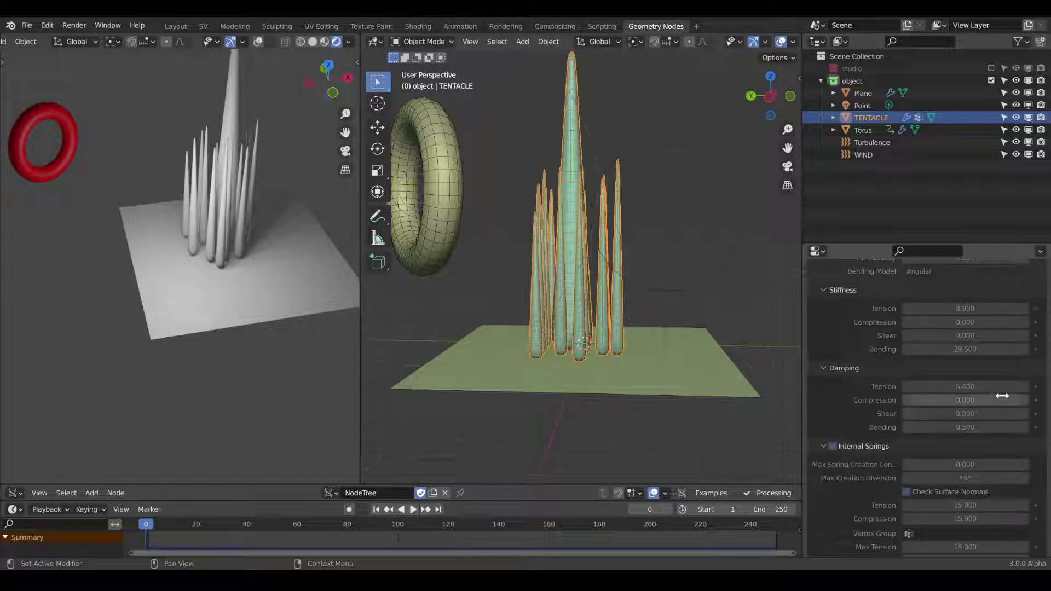
{"action": "left_click", "coordinate": [977, 428]}
{"action": "type", "text": "29.5"}
{"action": "key", "text": "Return"}
{"action": "key", "text": "ctrl+z"}
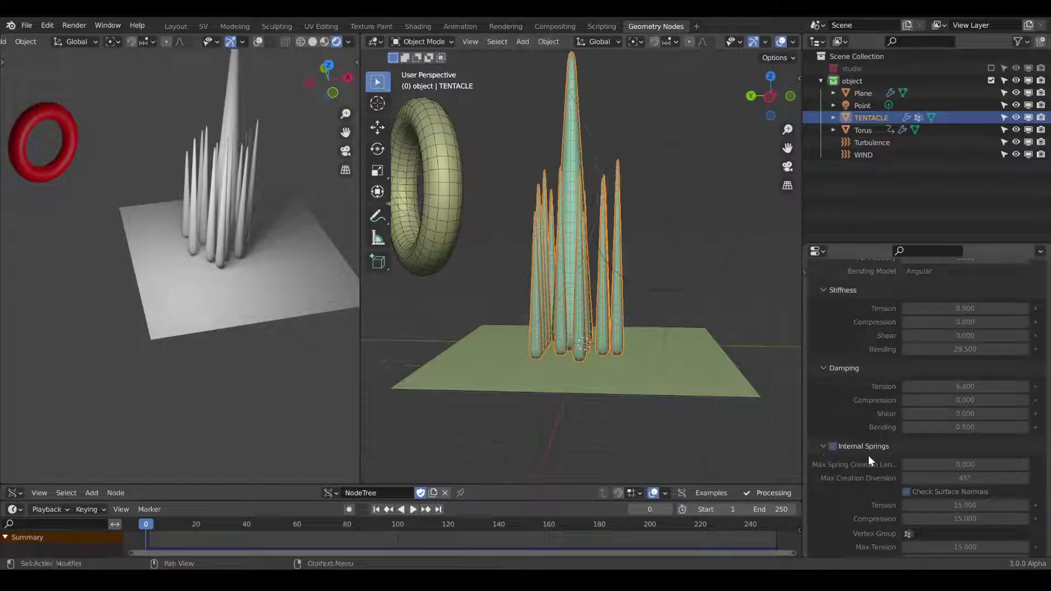
Step: Examine the TENTACLE cloth's internal springs, pressure, cache, shape, object collision and self-collision settings
{"action": "scroll", "coordinate": [869, 455], "scroll_direction": "down", "scroll_amount": 3}
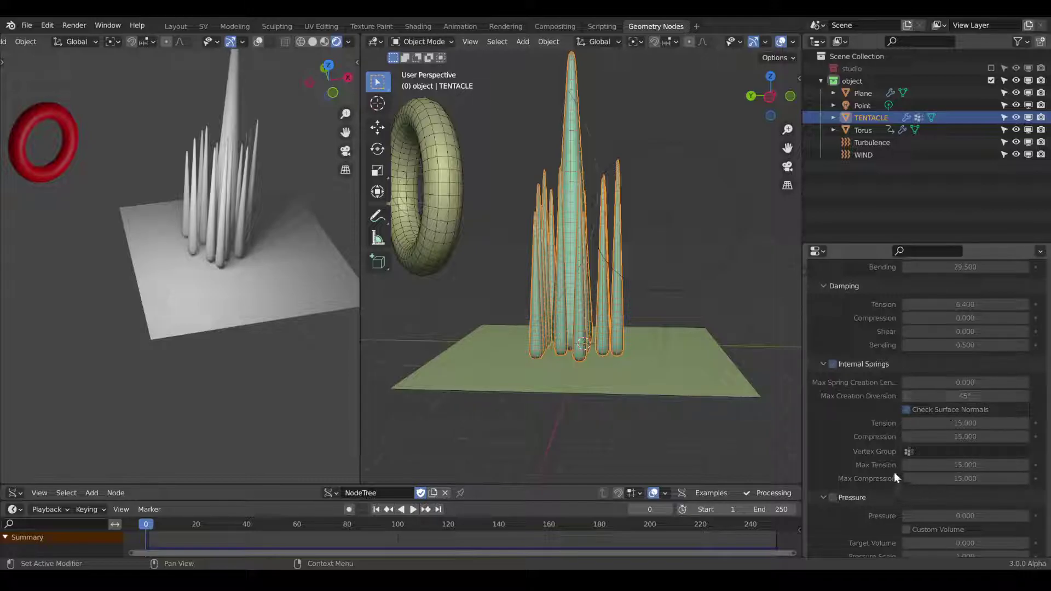
{"action": "scroll", "coordinate": [844, 423], "scroll_direction": "down", "scroll_amount": 2}
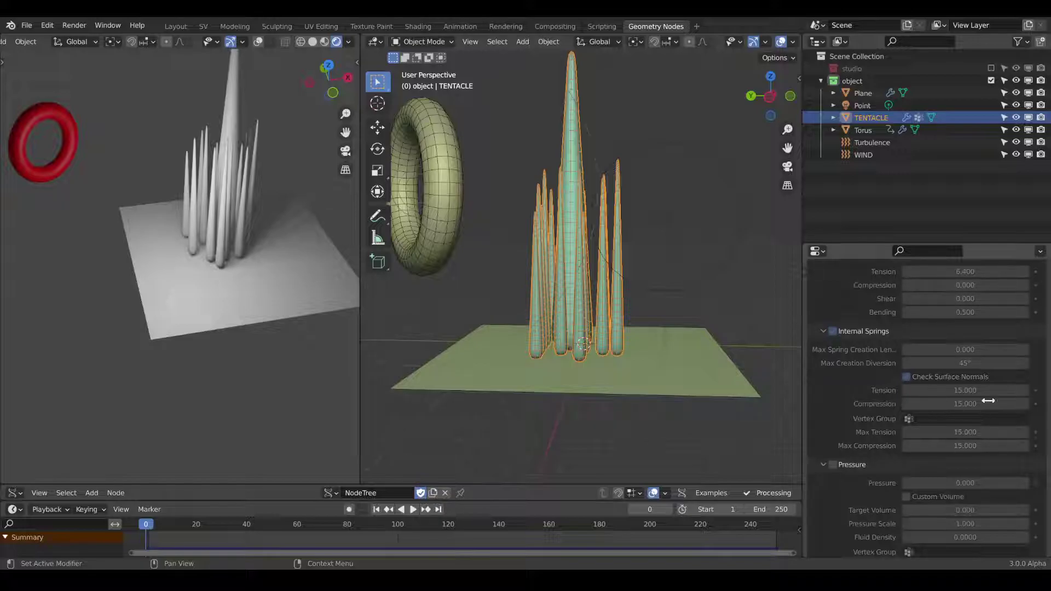
{"action": "scroll", "coordinate": [946, 470], "scroll_direction": "down", "scroll_amount": 5}
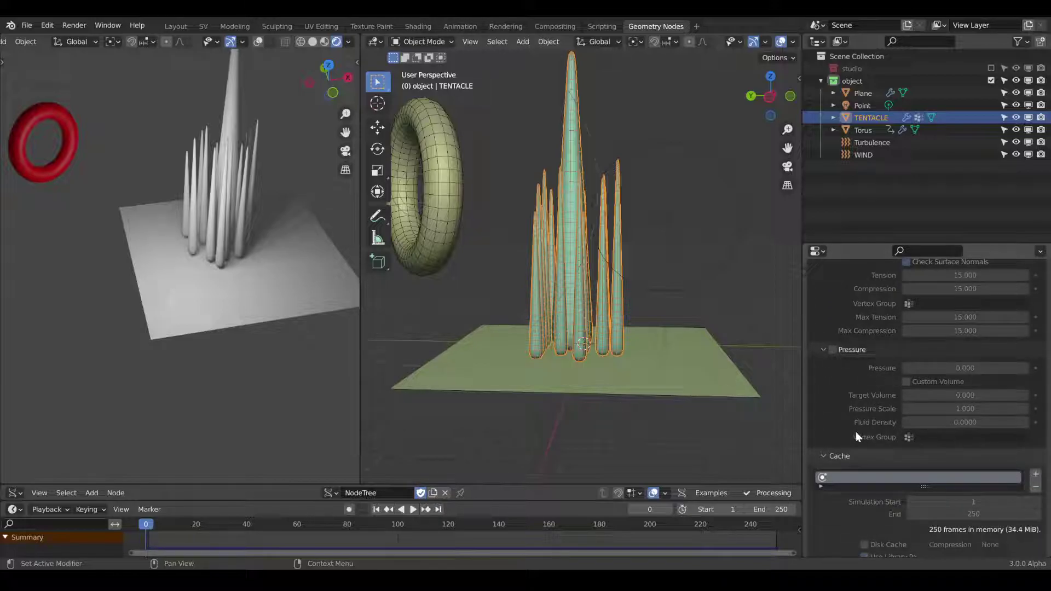
{"action": "scroll", "coordinate": [857, 436], "scroll_direction": "down", "scroll_amount": 11}
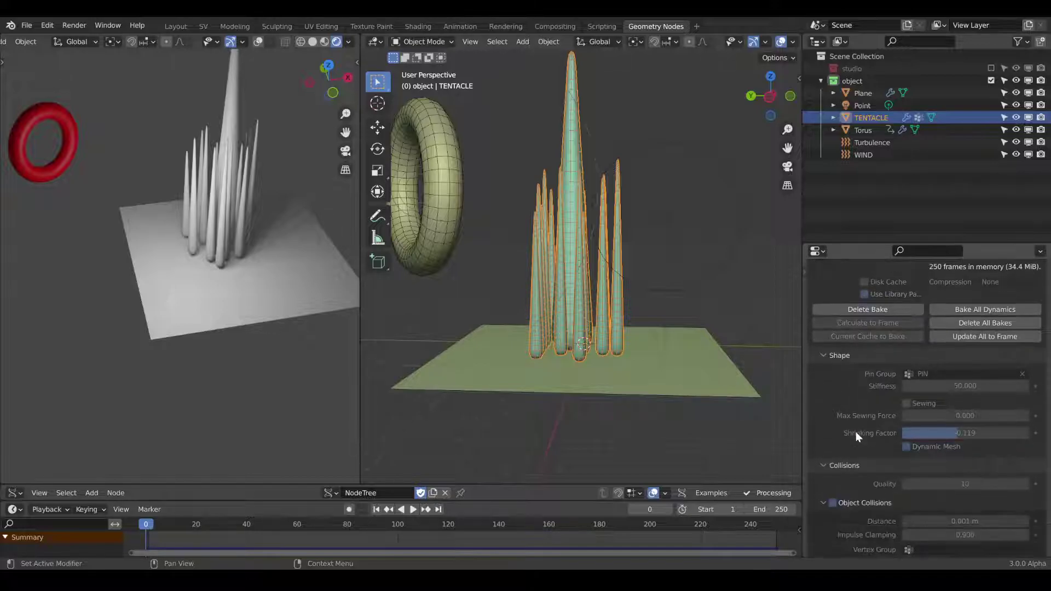
{"action": "scroll", "coordinate": [855, 431], "scroll_direction": "down", "scroll_amount": 8}
{"action": "scroll", "coordinate": [855, 432], "scroll_direction": "up", "scroll_amount": 3}
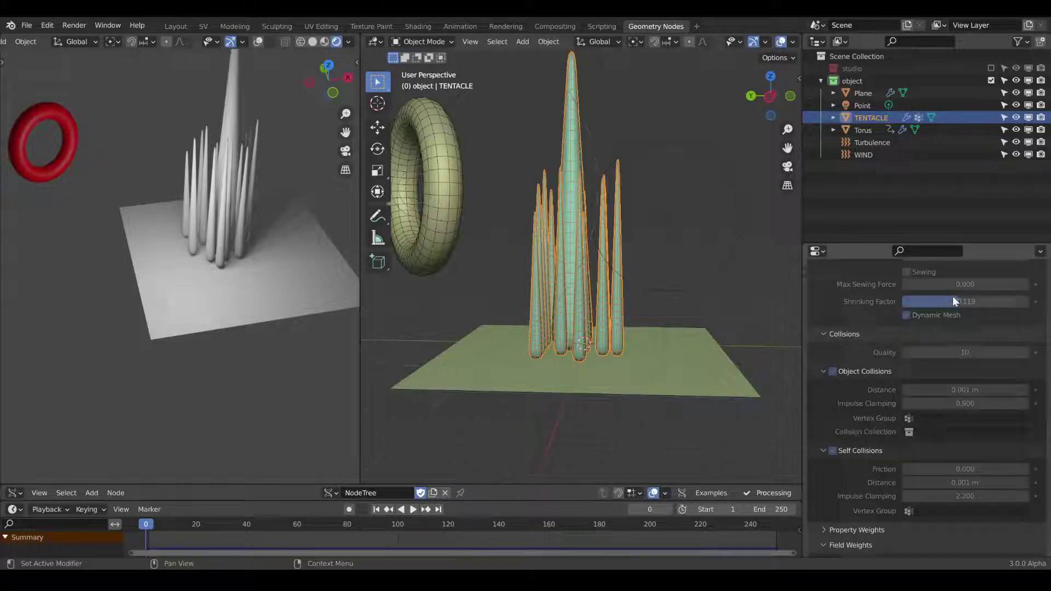
{"action": "scroll", "coordinate": [952, 302], "scroll_direction": "up", "scroll_amount": 3}
{"action": "scroll", "coordinate": [952, 303], "scroll_direction": "up", "scroll_amount": 2}
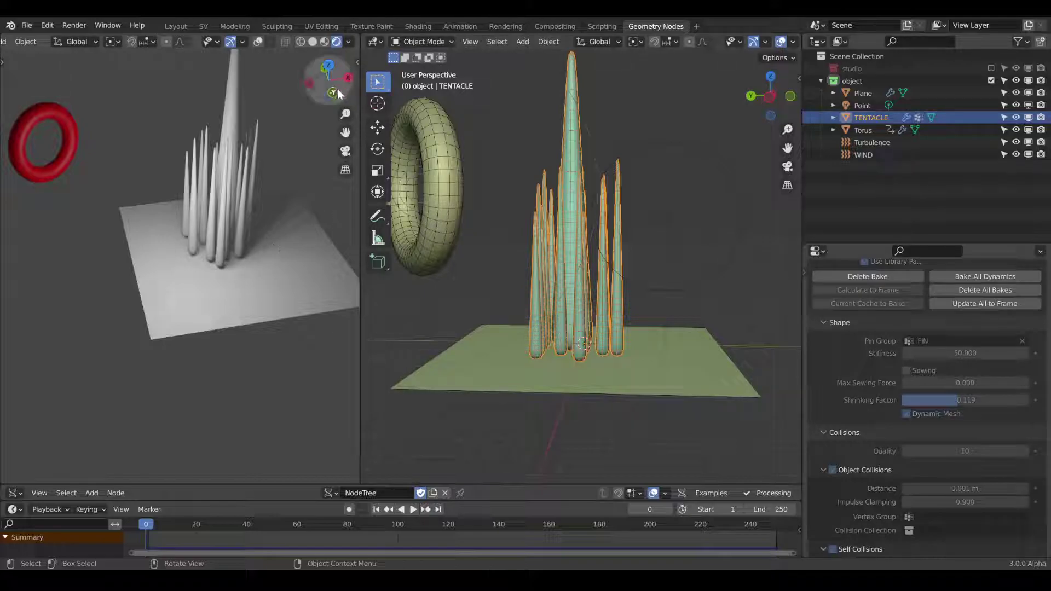
Step: Orbit the rendered view to a lower angle, widen the Properties editor and inspect the TENTACLE mesh's vertex groups
{"action": "left_click_drag", "start_coordinate": [329, 79], "coordinate": [316, 57]}
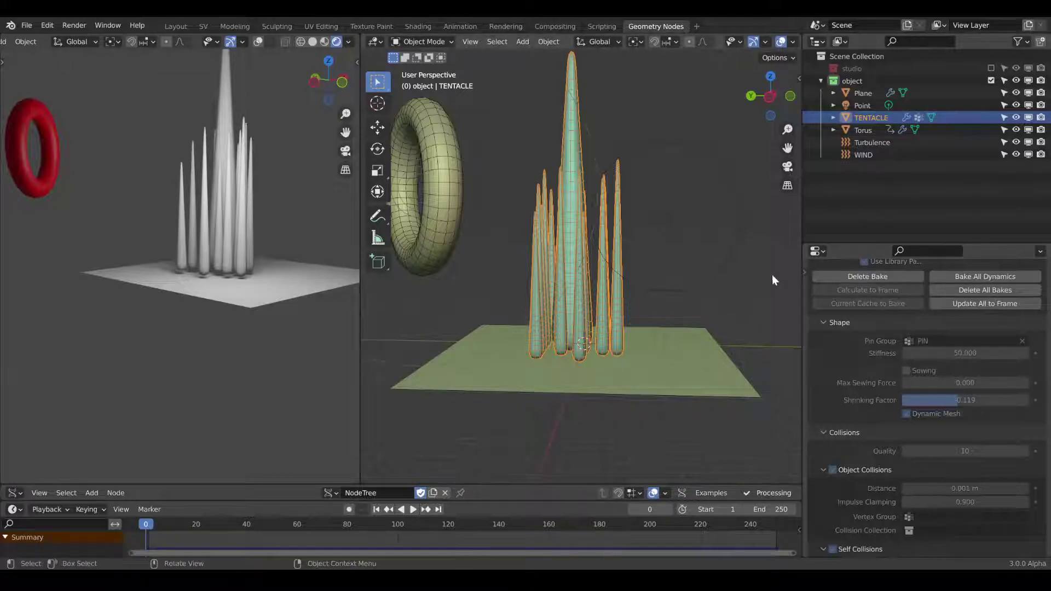
{"action": "left_click_drag", "start_coordinate": [801, 276], "coordinate": [731, 271]}
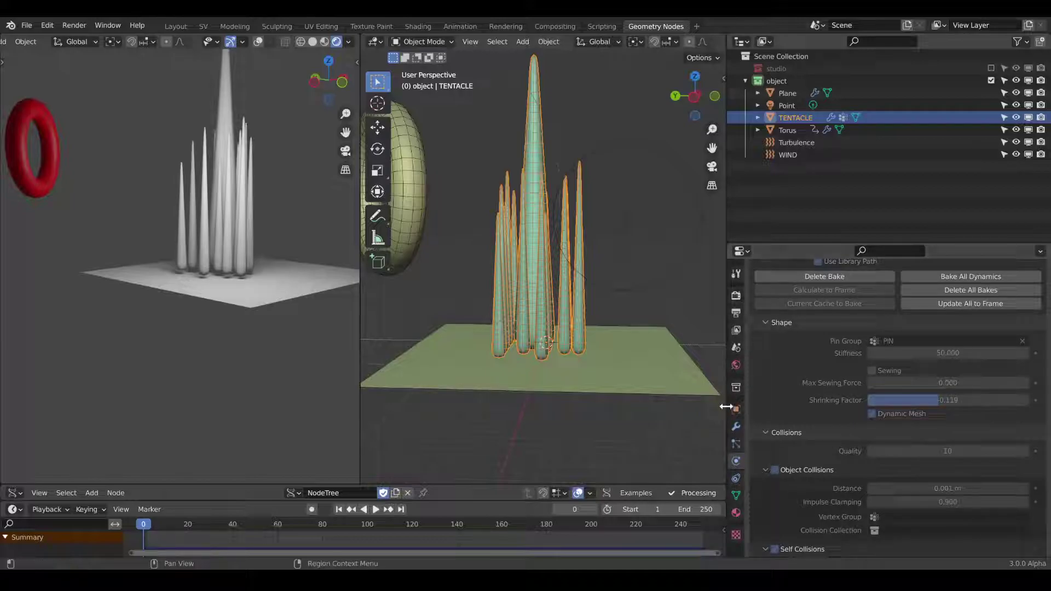
{"action": "left_click", "coordinate": [736, 496]}
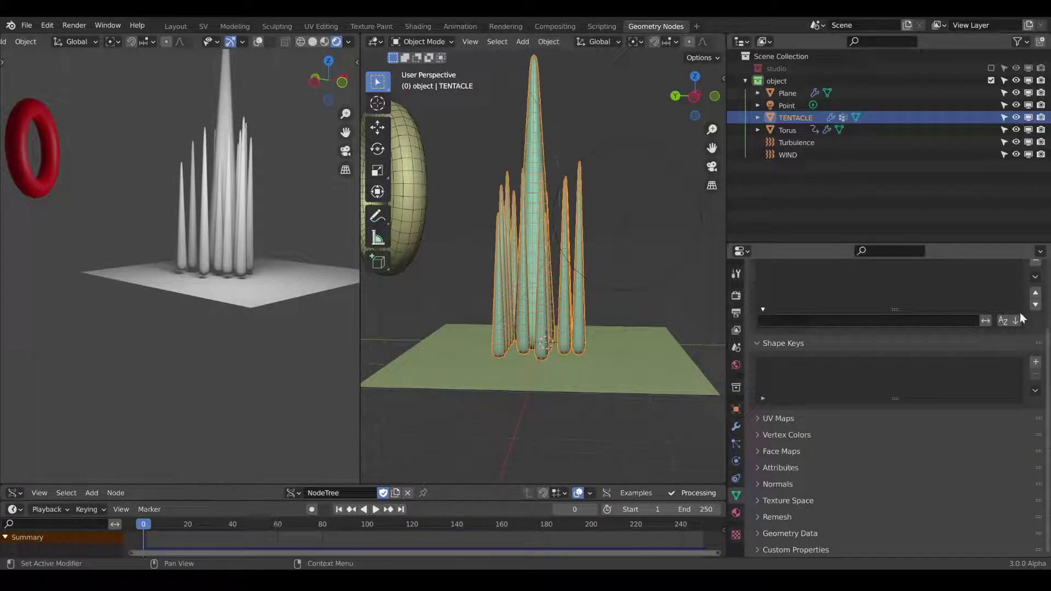
{"action": "scroll", "coordinate": [1020, 313], "scroll_direction": "up", "scroll_amount": 4}
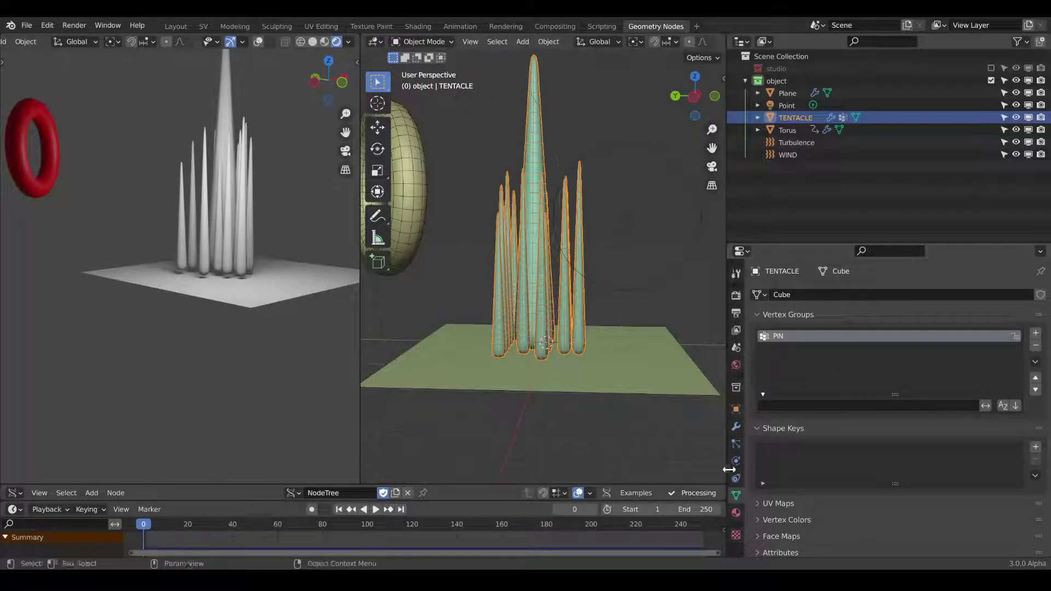
Step: Check the TENTACLE object's modifier stack and review the pin group in its cloth Shape settings
{"action": "left_click", "coordinate": [737, 429]}
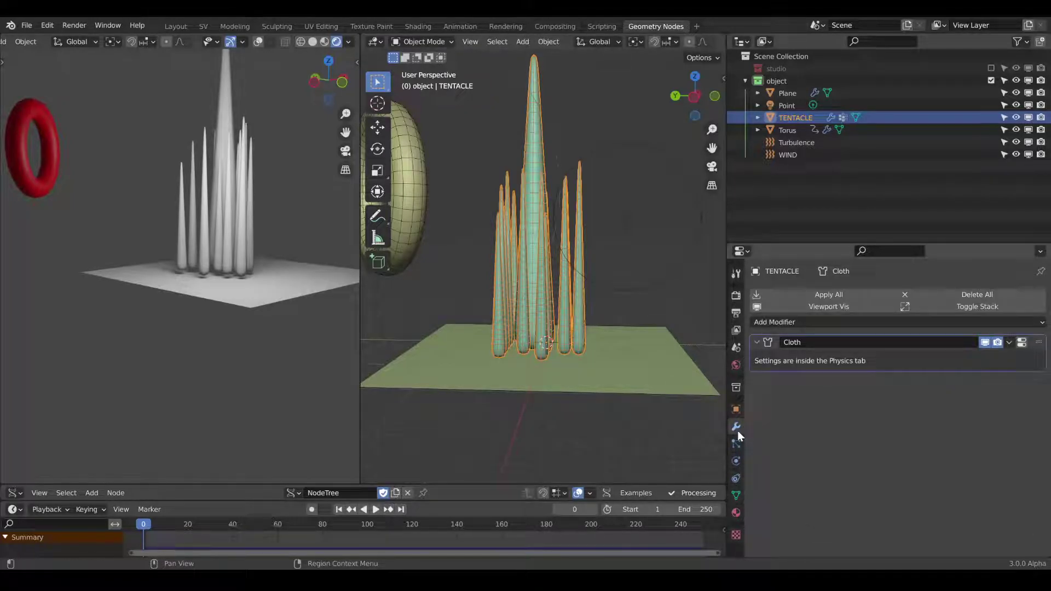
{"action": "left_click", "coordinate": [734, 461]}
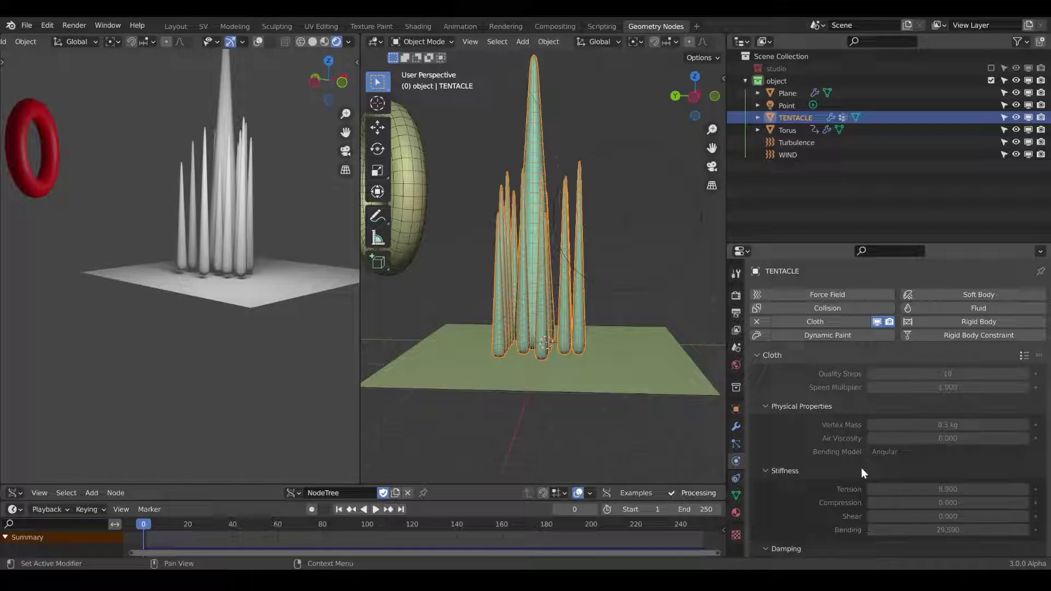
{"action": "scroll", "coordinate": [861, 468], "scroll_direction": "down", "scroll_amount": 10}
{"action": "scroll", "coordinate": [861, 469], "scroll_direction": "down", "scroll_amount": 5}
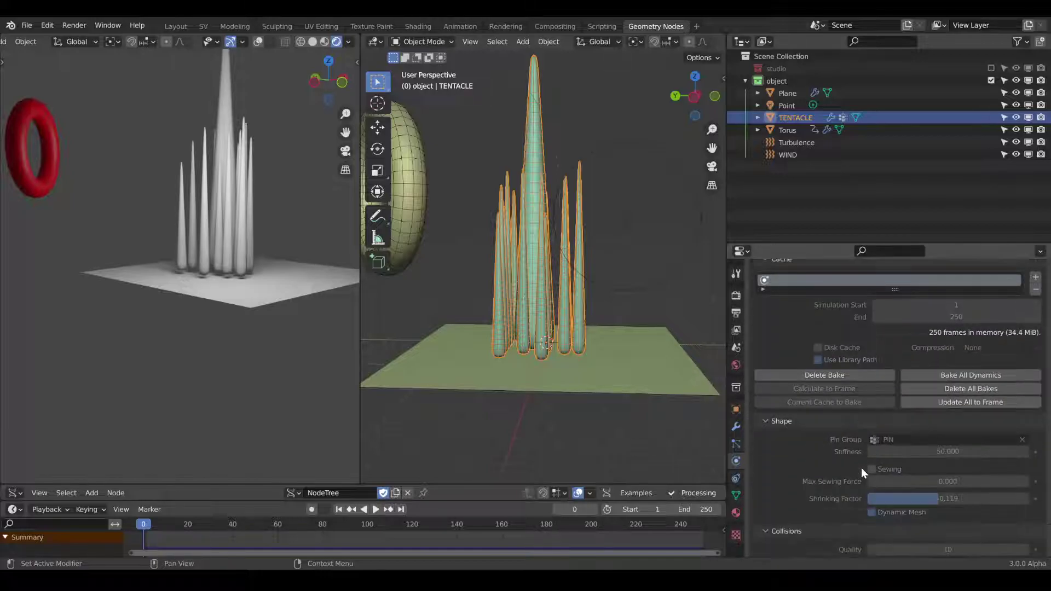
Step: Review the TENTACLE cloth settings again, from quality steps and stiffness through shape and pin group to object and self collisions
{"action": "scroll", "coordinate": [861, 468], "scroll_direction": "down", "scroll_amount": 5}
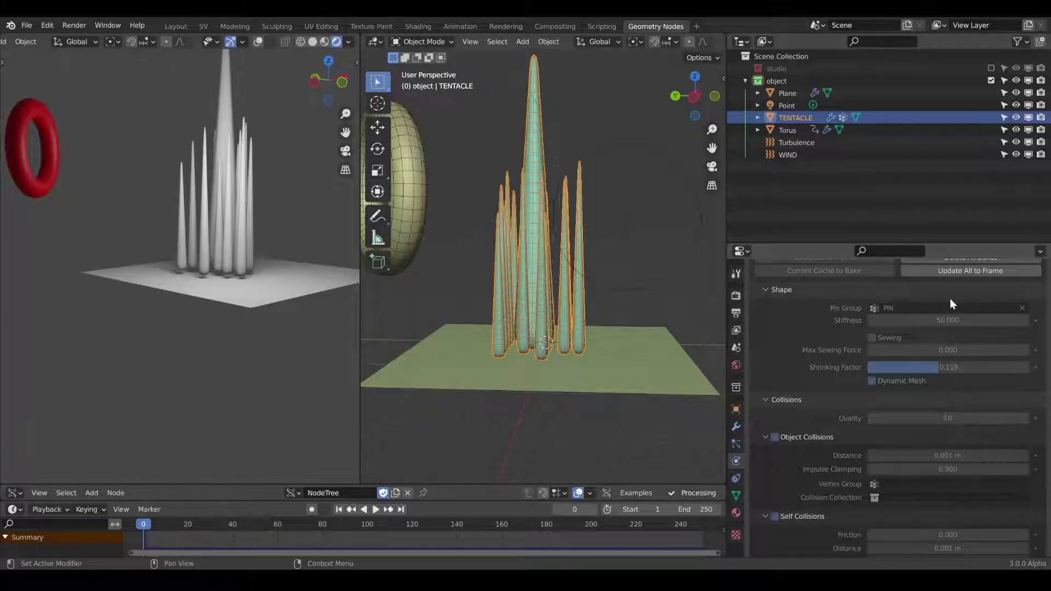
{"action": "scroll", "coordinate": [951, 300], "scroll_direction": "up", "scroll_amount": 10}
{"action": "scroll", "coordinate": [948, 304], "scroll_direction": "up", "scroll_amount": 8}
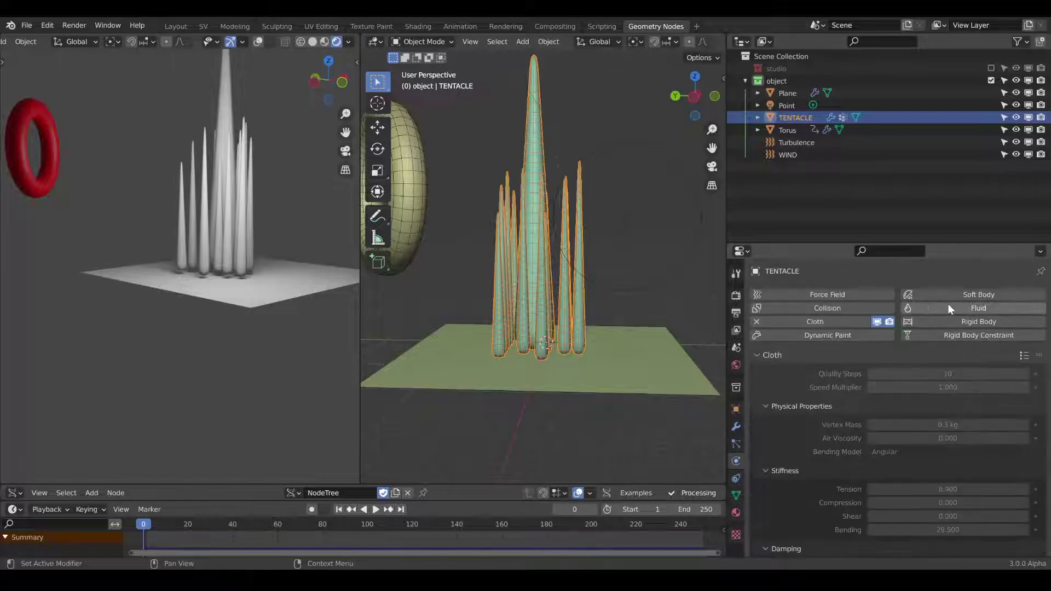
{"action": "scroll", "coordinate": [990, 462], "scroll_direction": "down", "scroll_amount": 15}
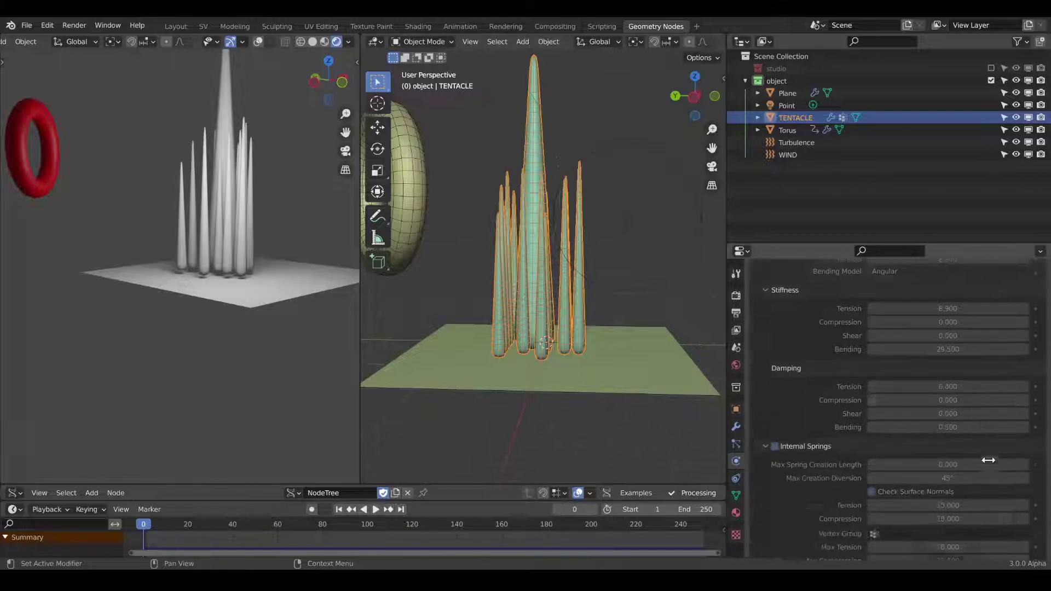
{"action": "scroll", "coordinate": [989, 463], "scroll_direction": "down", "scroll_amount": 5}
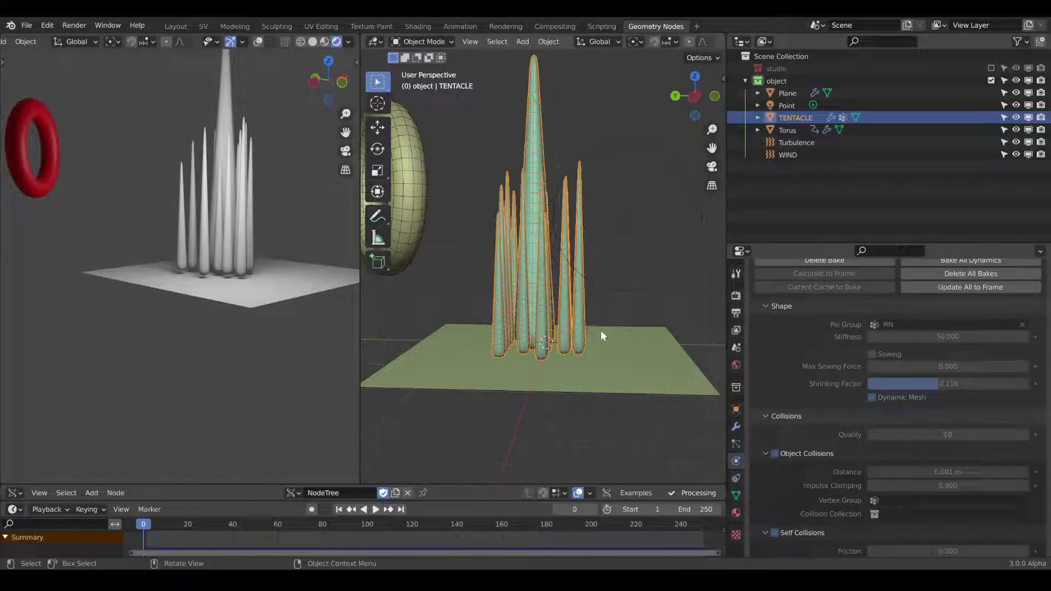
{"action": "scroll", "coordinate": [954, 350], "scroll_direction": "up", "scroll_amount": 1}
{"action": "scroll", "coordinate": [954, 351], "scroll_direction": "down", "scroll_amount": 2}
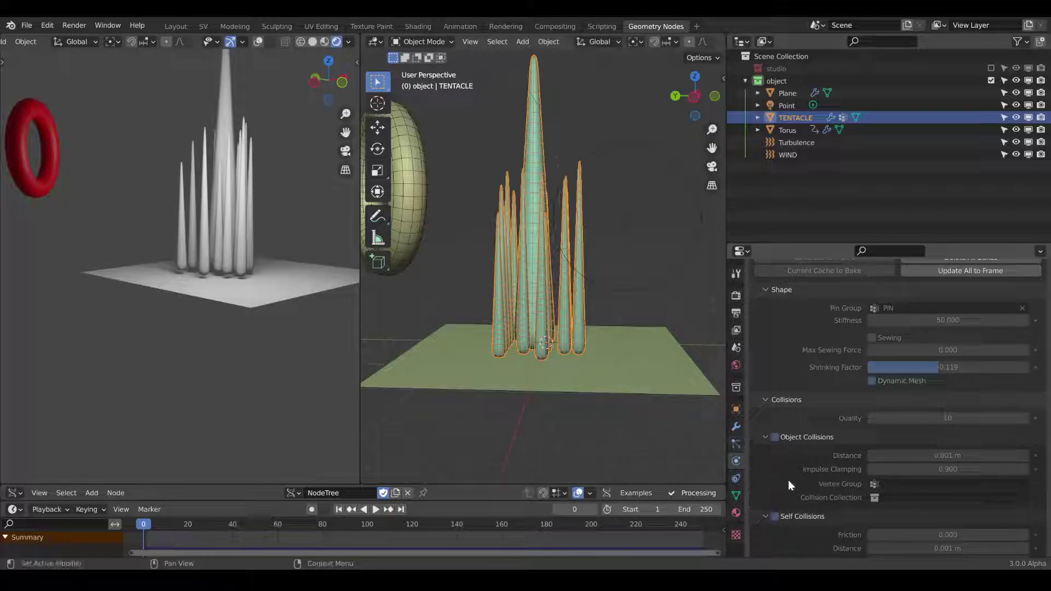
{"action": "scroll", "coordinate": [781, 483], "scroll_direction": "down", "scroll_amount": 4}
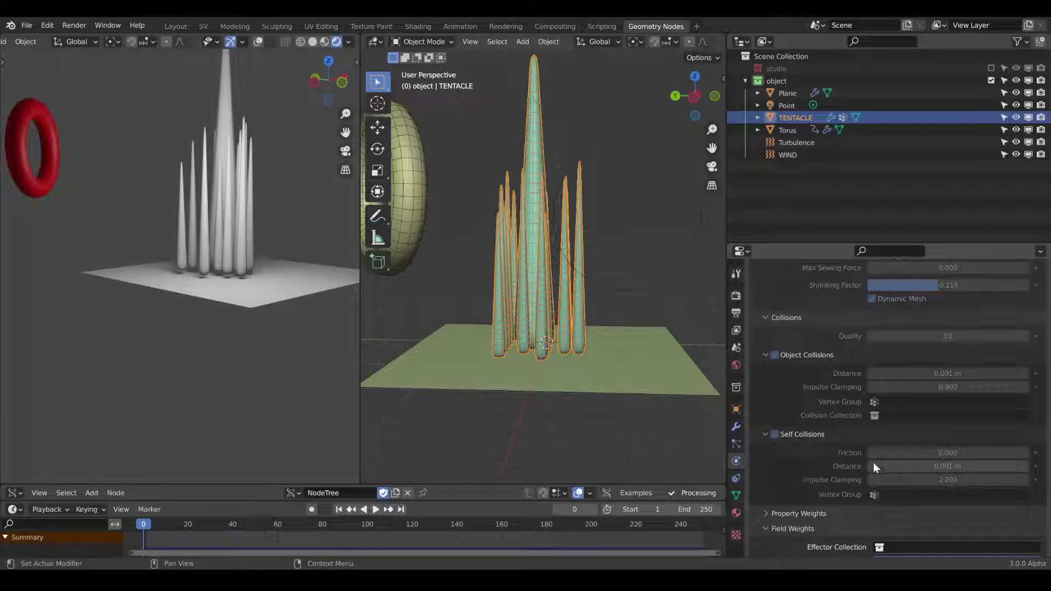
{"action": "scroll", "coordinate": [798, 471], "scroll_direction": "down", "scroll_amount": 4}
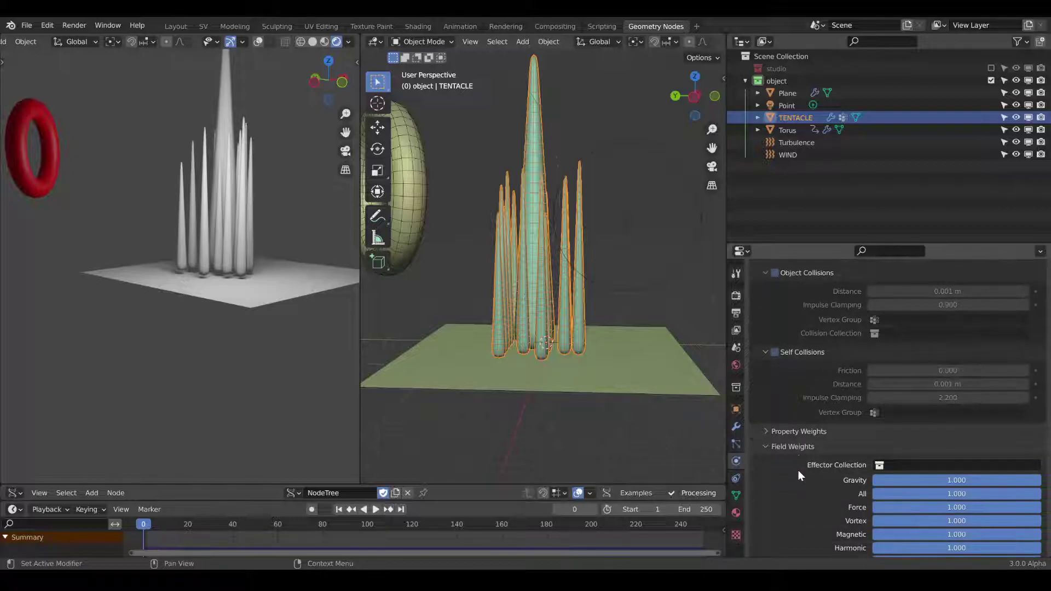
Step: Examine the TENTACLE cloth's property weights, collapse that section, and review its field weights
{"action": "left_click", "coordinate": [777, 432]}
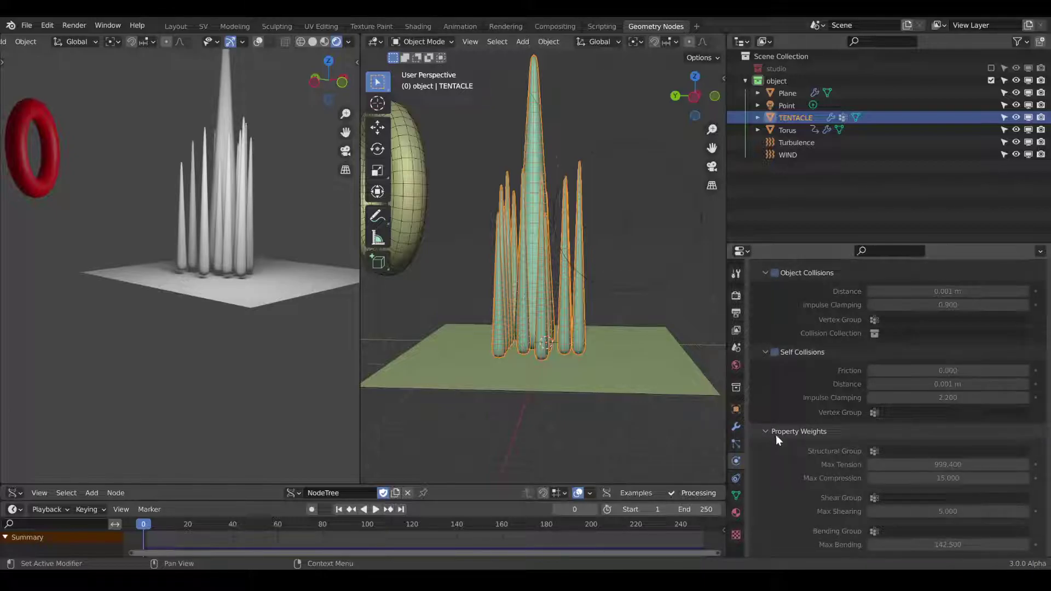
{"action": "left_click", "coordinate": [774, 431]}
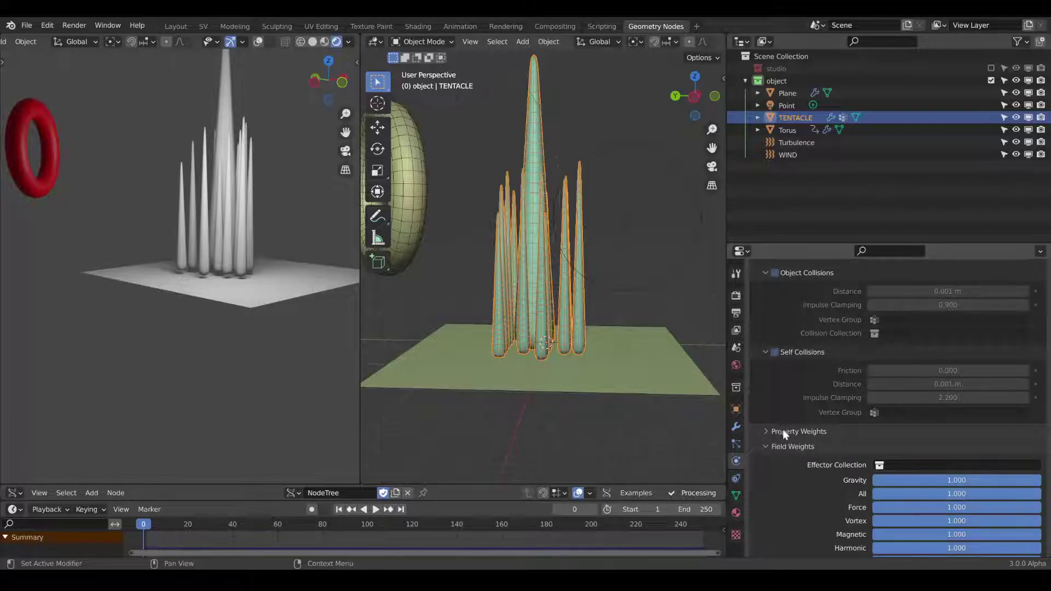
{"action": "left_click", "coordinate": [783, 432]}
{"action": "scroll", "coordinate": [897, 456], "scroll_direction": "down", "scroll_amount": 4}
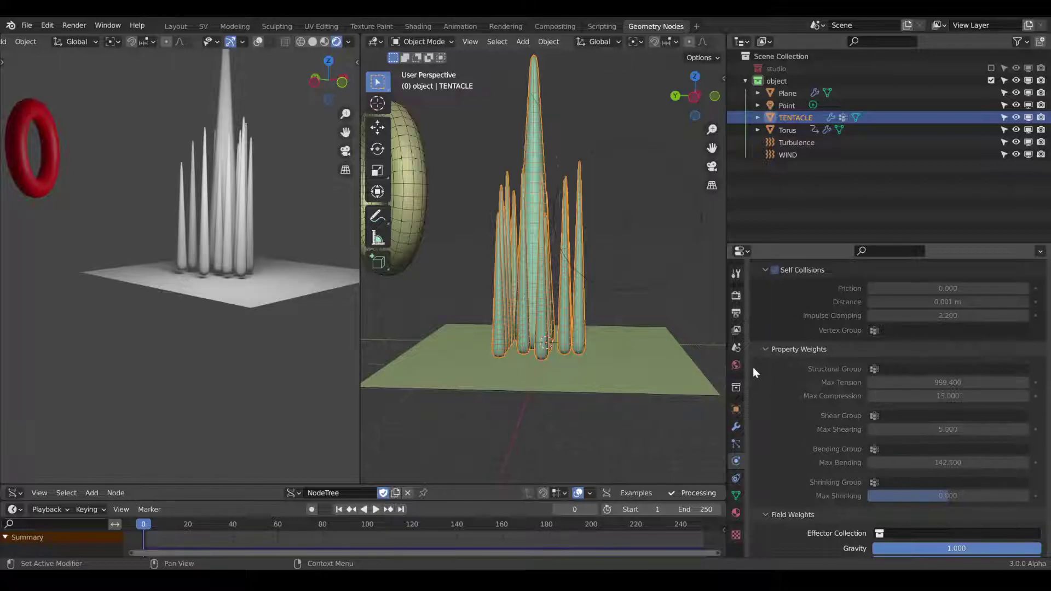
{"action": "left_click", "coordinate": [774, 349]}
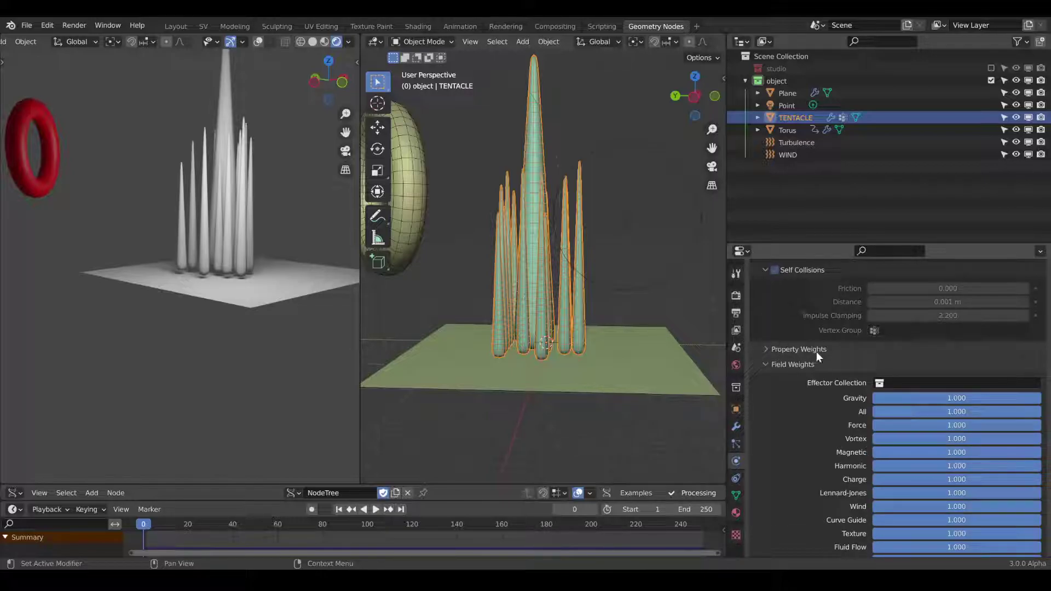
{"action": "scroll", "coordinate": [822, 487], "scroll_direction": "down", "scroll_amount": 2}
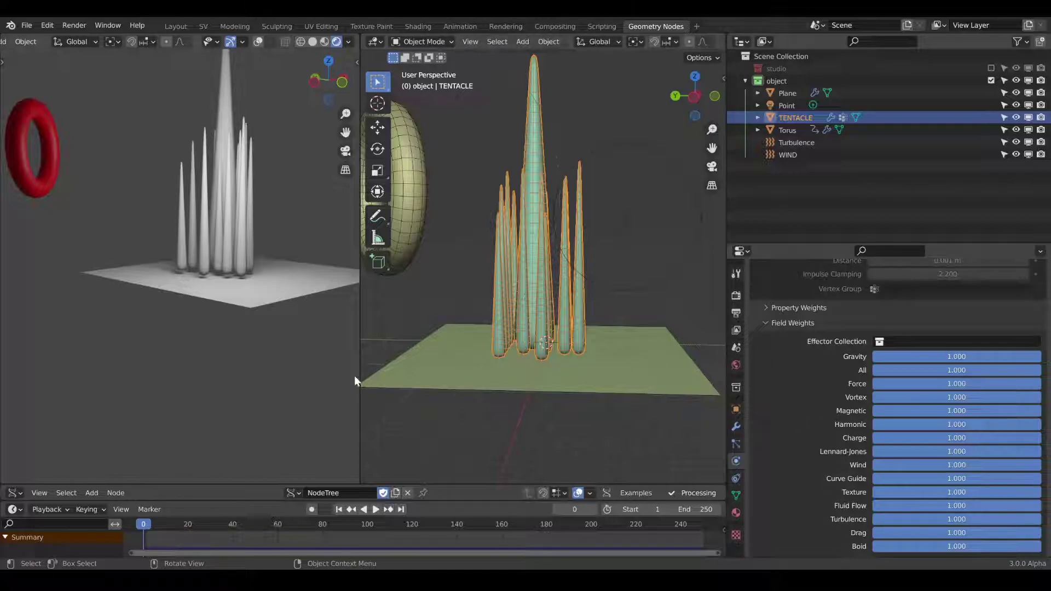
Step: Widen the solid-shaded viewport, select the Torus and review its force field, falloff, and collision settings
{"action": "left_click_drag", "start_coordinate": [359, 371], "coordinate": [175, 340]}
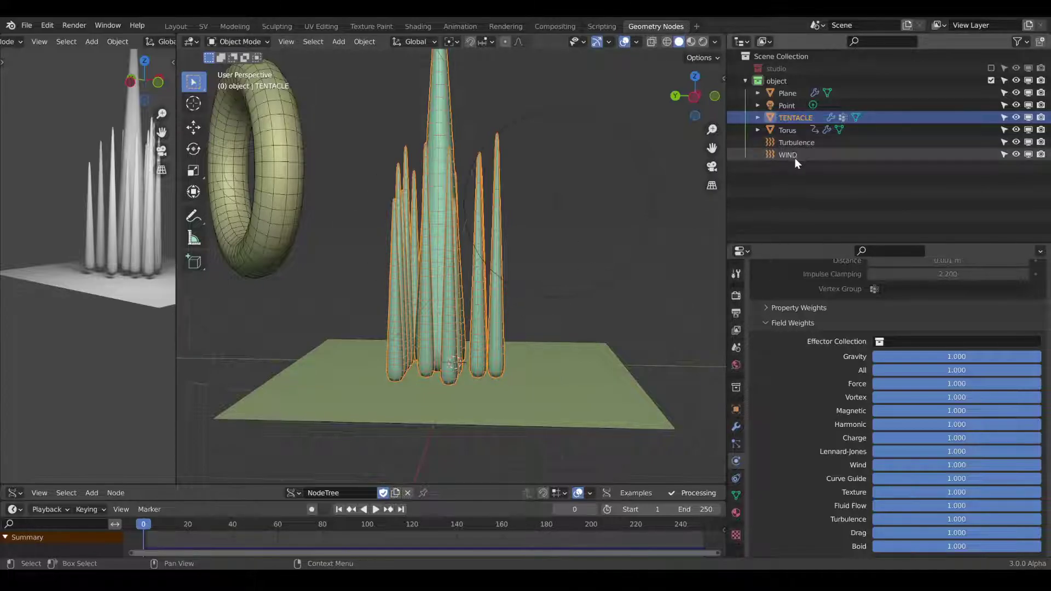
{"action": "left_click", "coordinate": [784, 130]}
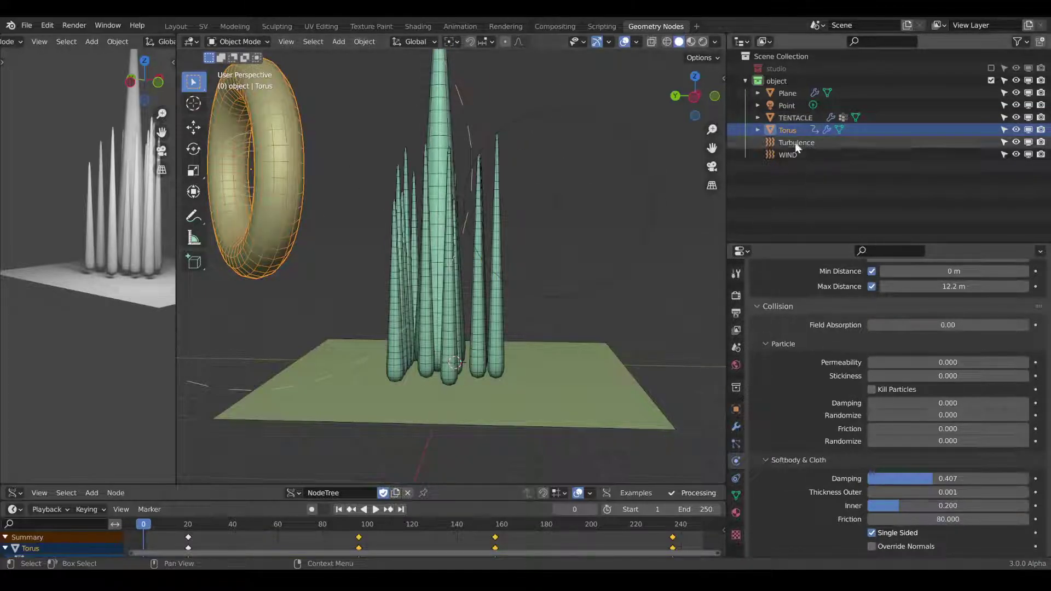
{"action": "scroll", "coordinate": [859, 367], "scroll_direction": "up", "scroll_amount": 10}
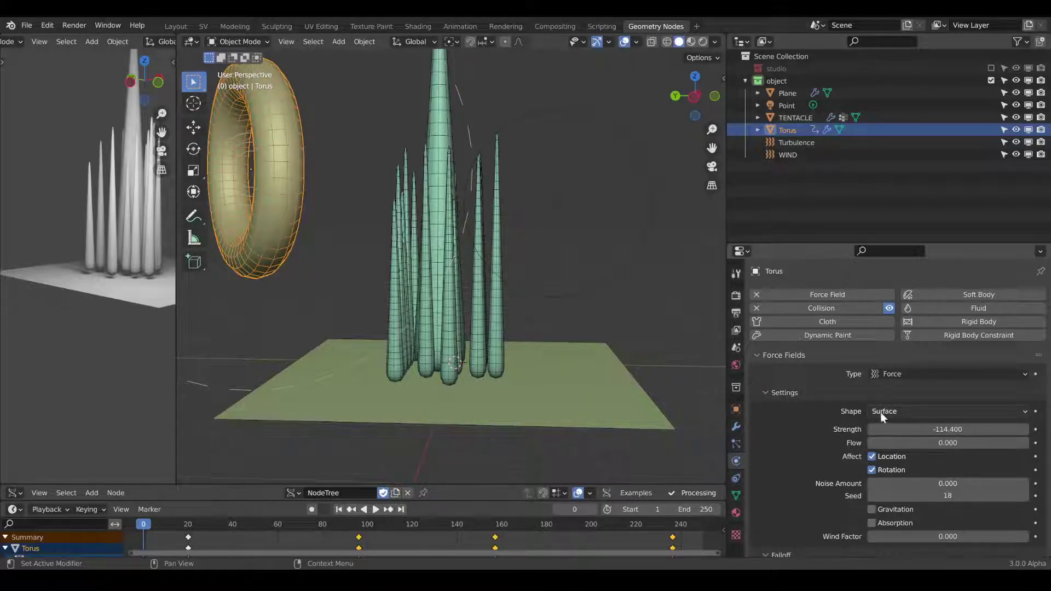
{"action": "scroll", "coordinate": [803, 438], "scroll_direction": "down", "scroll_amount": 2}
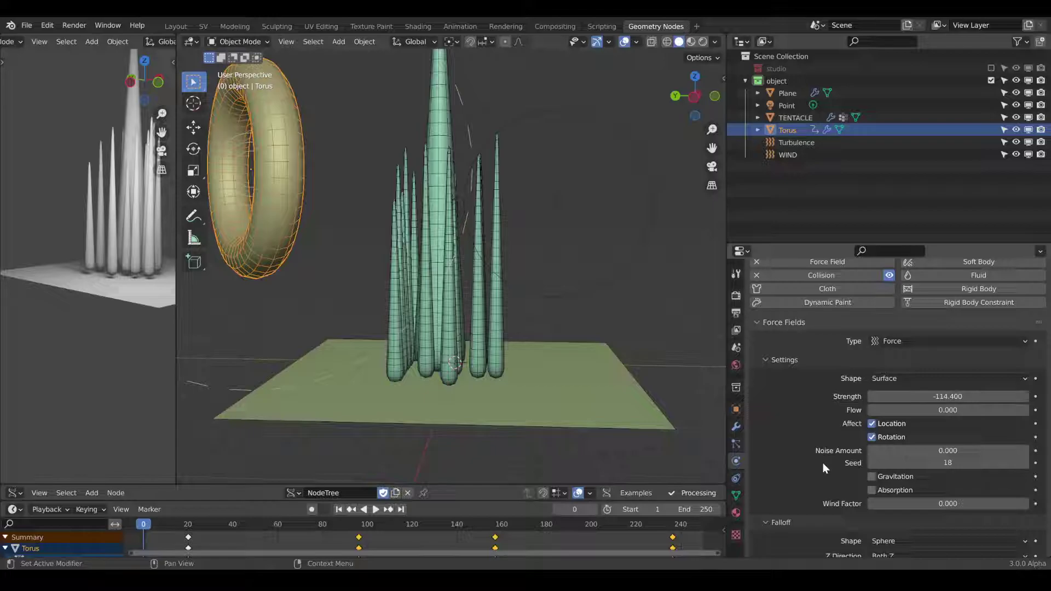
{"action": "scroll", "coordinate": [824, 465], "scroll_direction": "down", "scroll_amount": 6}
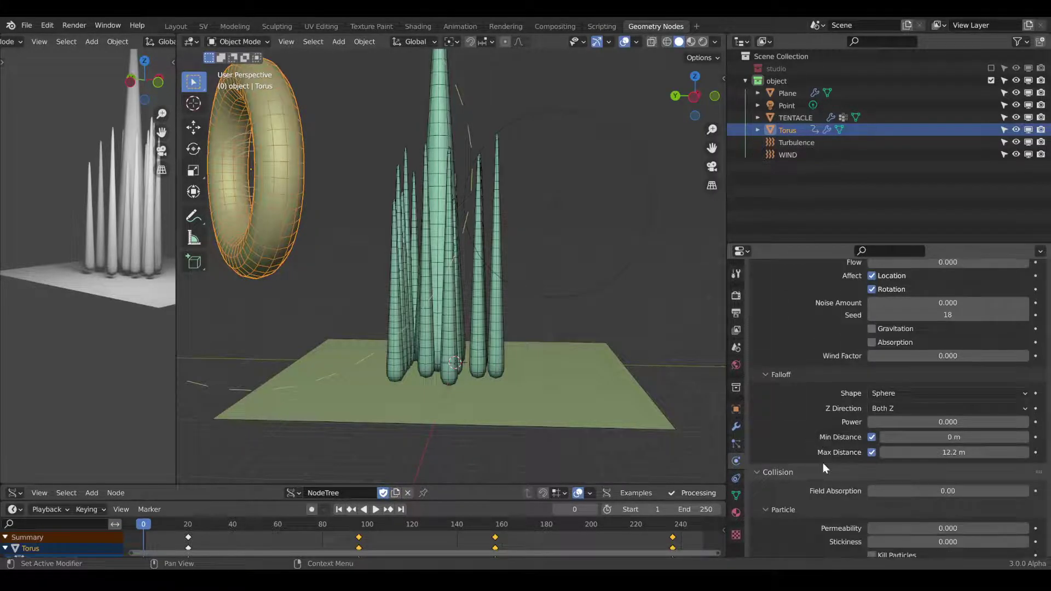
{"action": "scroll", "coordinate": [823, 462], "scroll_direction": "down", "scroll_amount": 2}
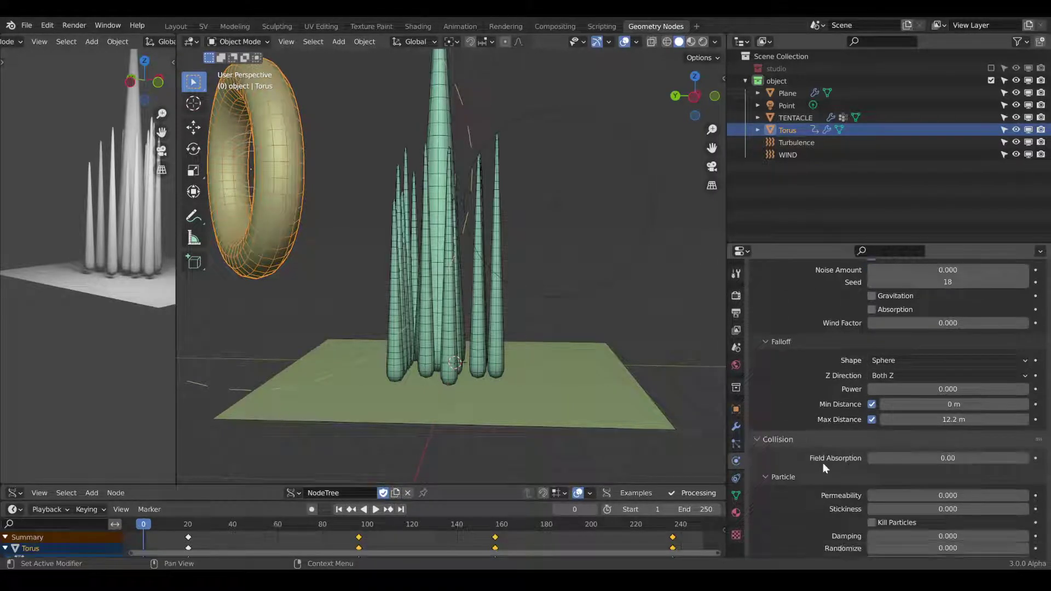
{"action": "left_click", "coordinate": [872, 419]}
{"action": "scroll", "coordinate": [939, 432], "scroll_direction": "down", "scroll_amount": 5}
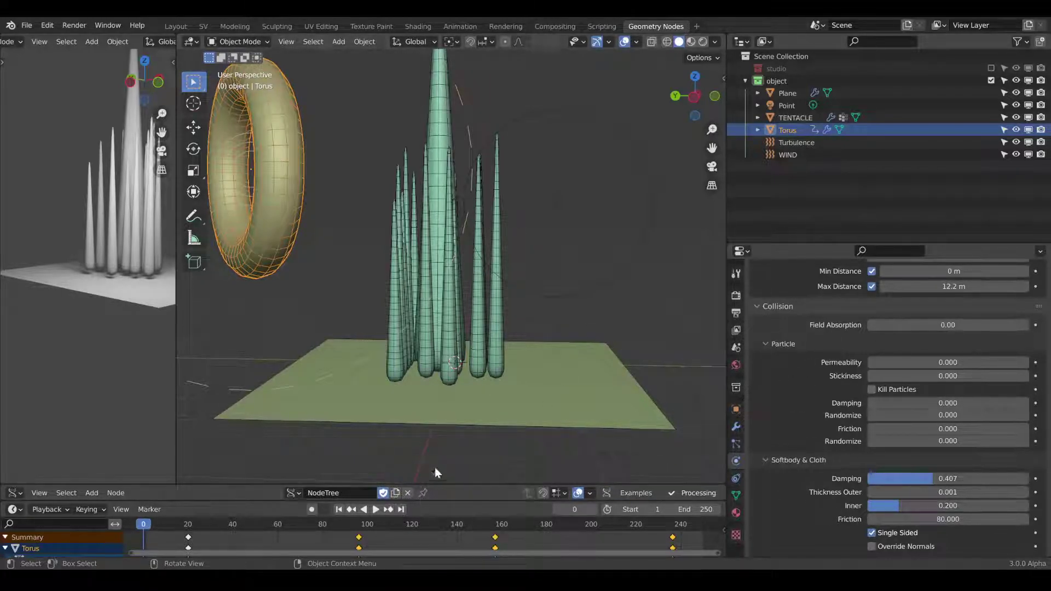
Step: Play the tentacle simulation, select the ground plane and watch the motion around the torus from several angles
{"action": "left_click", "coordinate": [376, 510]}
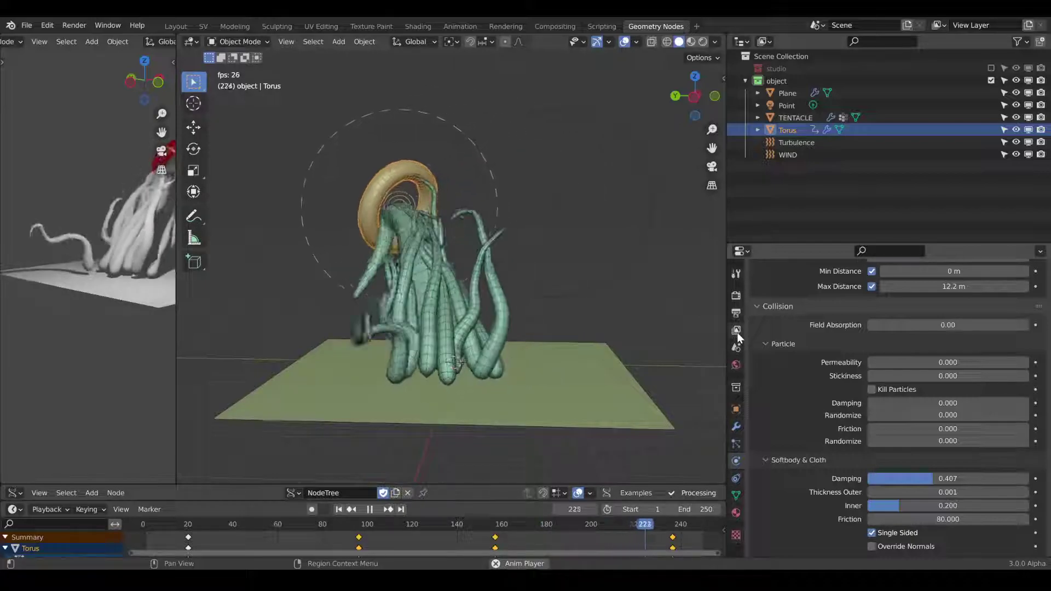
{"action": "left_click_drag", "start_coordinate": [682, 96], "coordinate": [610, 338]}
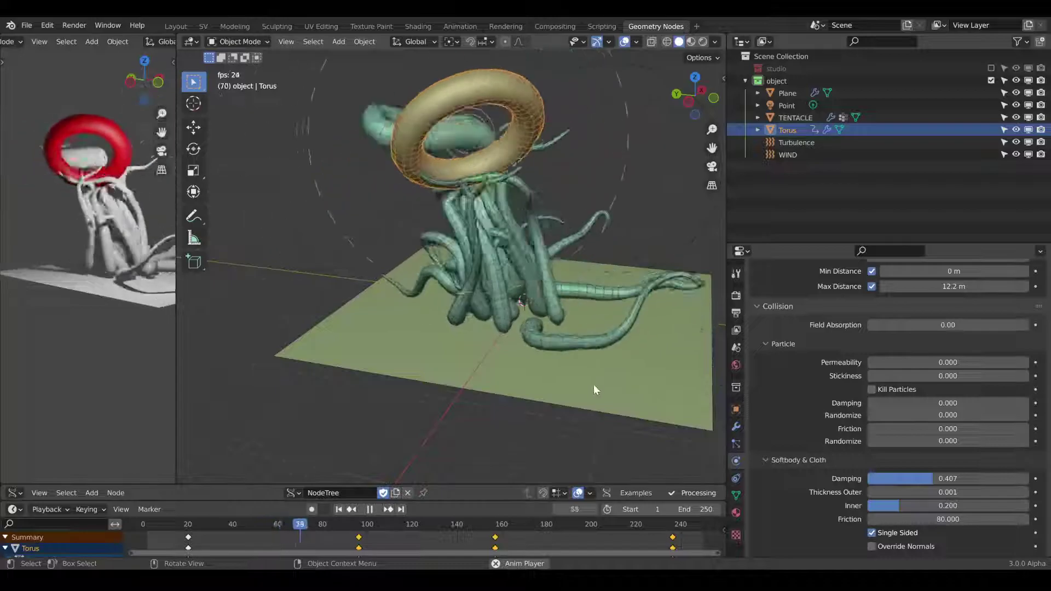
{"action": "left_click", "coordinate": [593, 384]}
{"action": "mouse_move", "coordinate": [683, 97]}
{"action": "left_mouse_down"}
{"action": "mouse_move", "coordinate": [690, 104]}
{"action": "mouse_move", "coordinate": [673, 107]}
{"action": "left_mouse_up"}
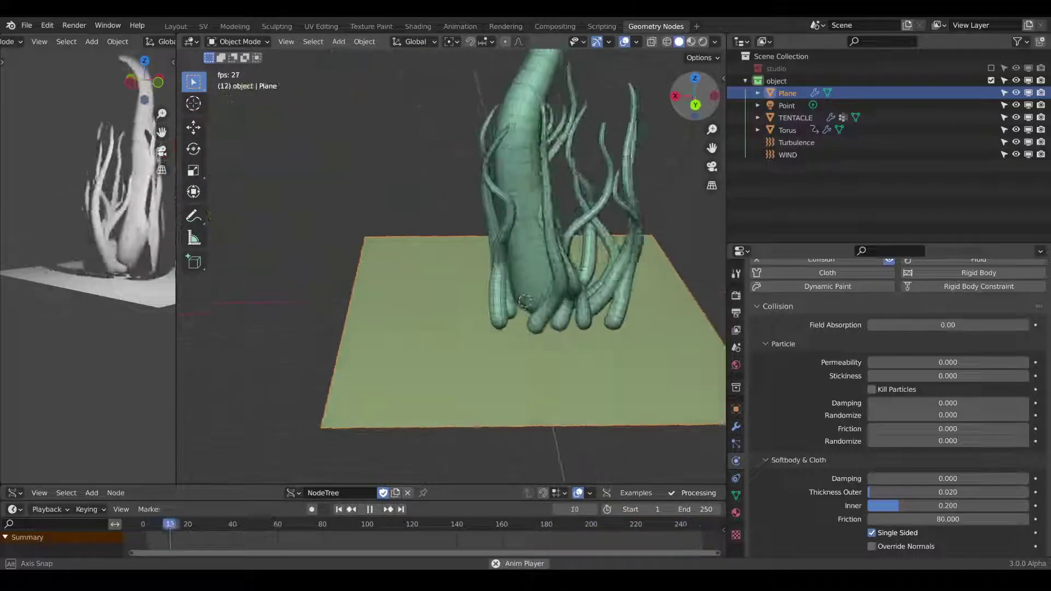
{"action": "left_click_drag", "start_coordinate": [695, 99], "coordinate": [698, 103]}
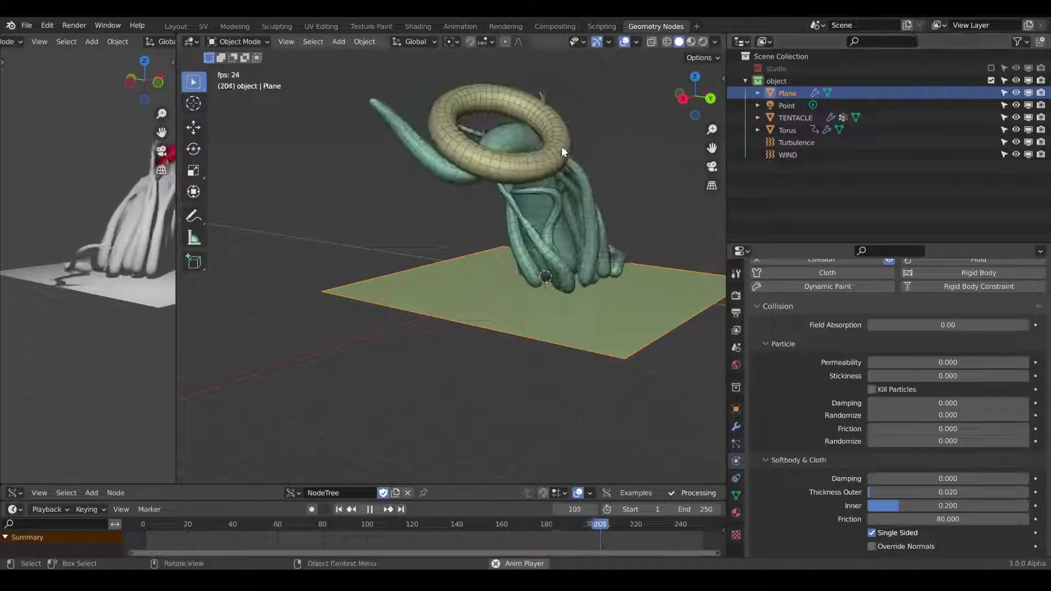
{"action": "scroll", "coordinate": [457, 220], "scroll_direction": "up", "scroll_amount": 3}
{"action": "middle_click_drag", "start_coordinate": [422, 245], "coordinate": [556, 263]}
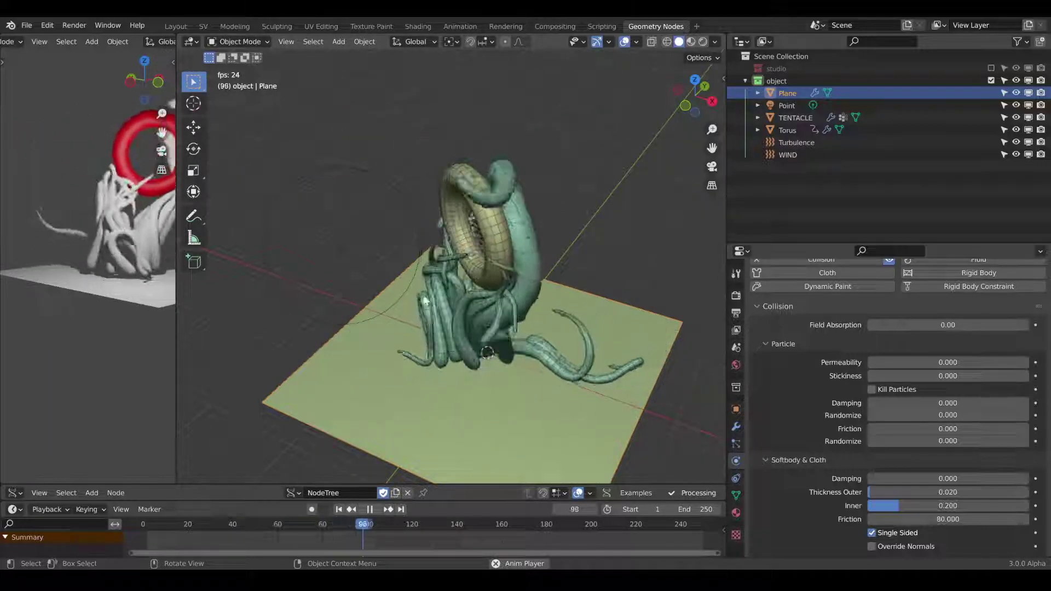
{"action": "middle_click_drag", "start_coordinate": [504, 281], "coordinate": [547, 248]}
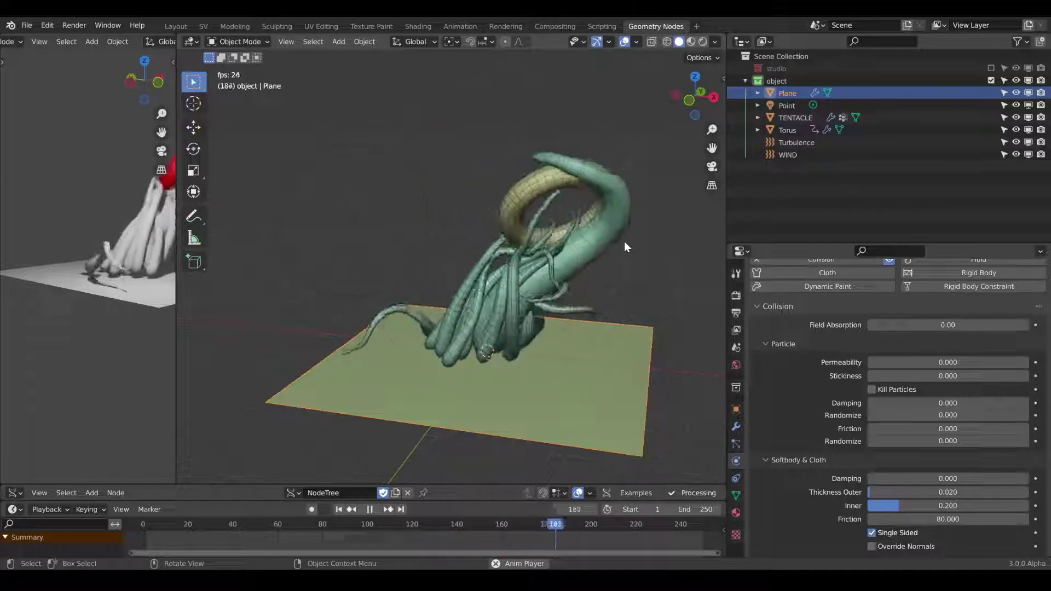
Step: Hide the overlays in the solid-shaded viewport and watch the simulation from other angles and distances
{"action": "left_click", "coordinate": [624, 41]}
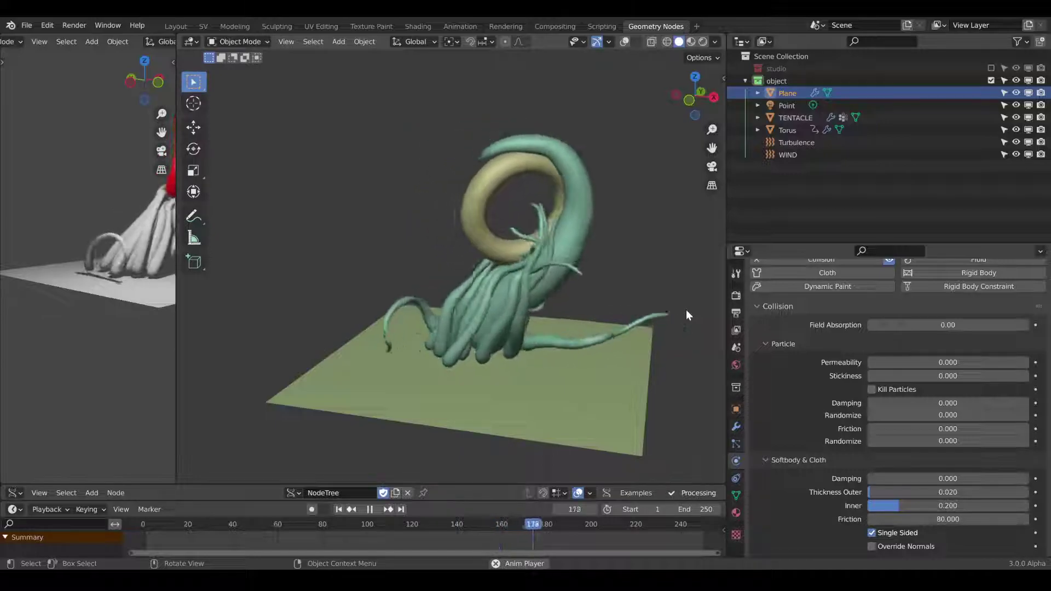
{"action": "middle_click_drag", "start_coordinate": [435, 181], "coordinate": [697, 235]}
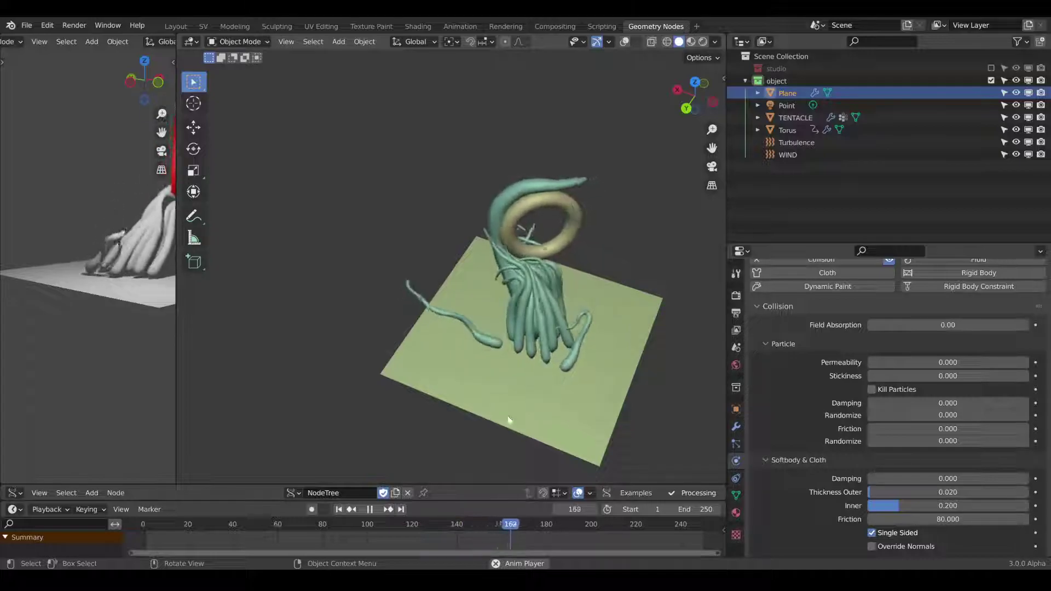
{"action": "middle_click_drag", "start_coordinate": [508, 386], "coordinate": [569, 375]}
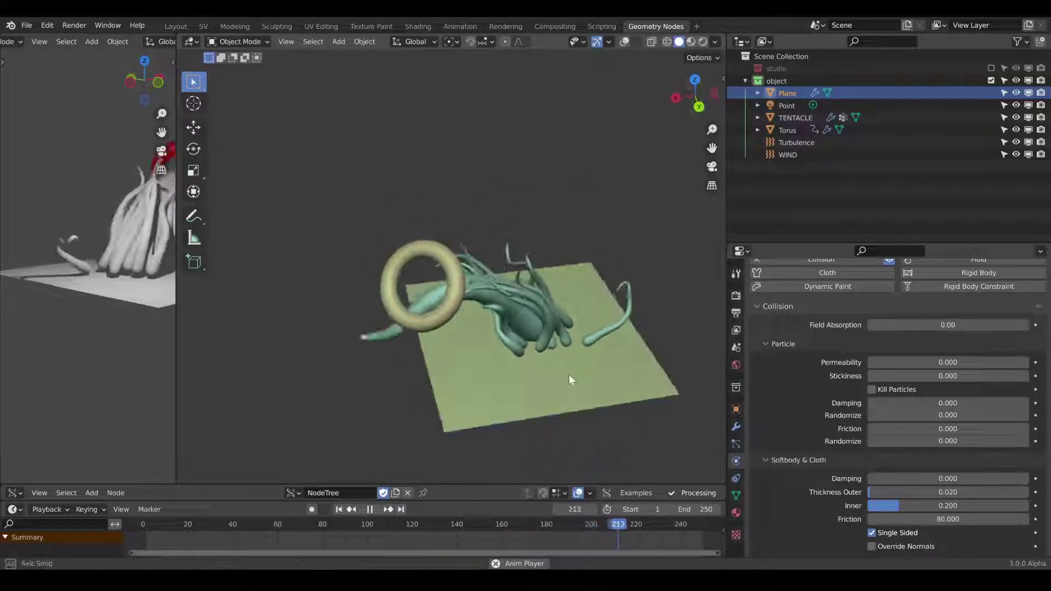
{"action": "scroll", "coordinate": [646, 378], "scroll_direction": "up", "scroll_amount": 5}
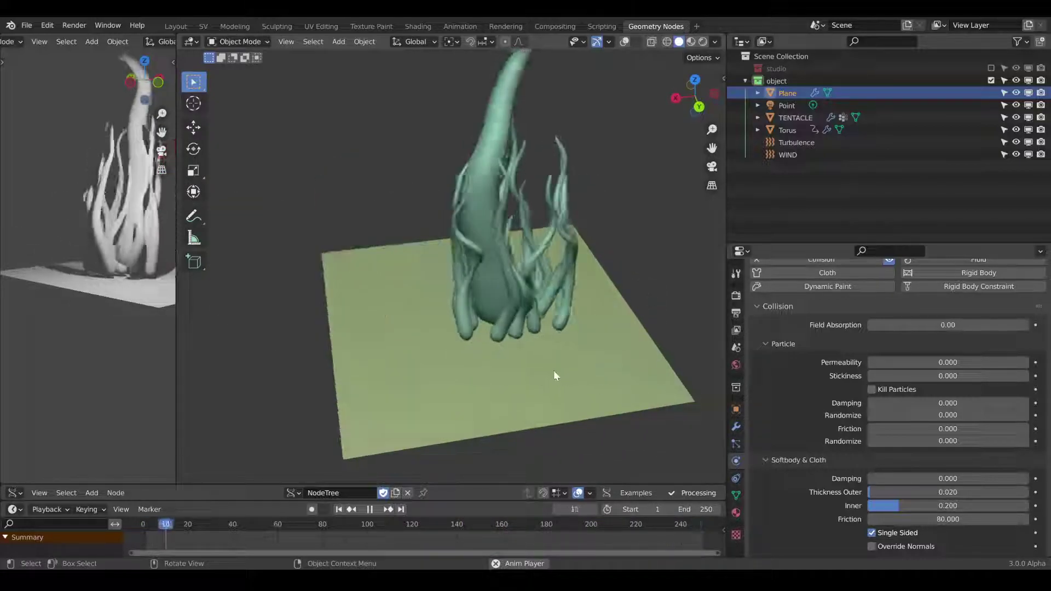
{"action": "scroll", "coordinate": [550, 366], "scroll_direction": "down", "scroll_amount": 3}
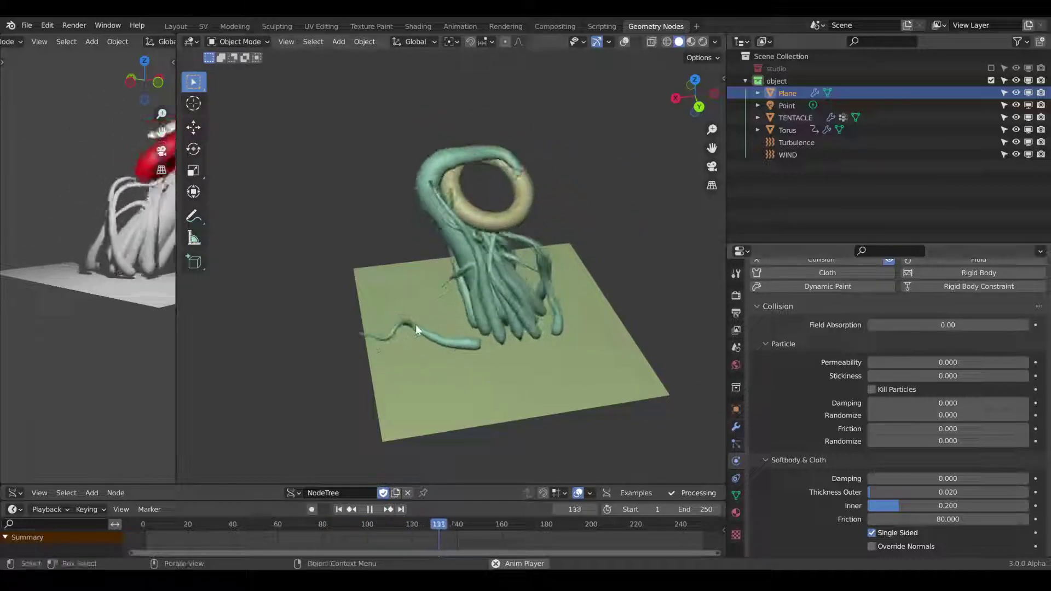
Step: Show the ground plane's modifier stack and browse the list of modifiers that can be added
{"action": "left_click", "coordinate": [736, 427]}
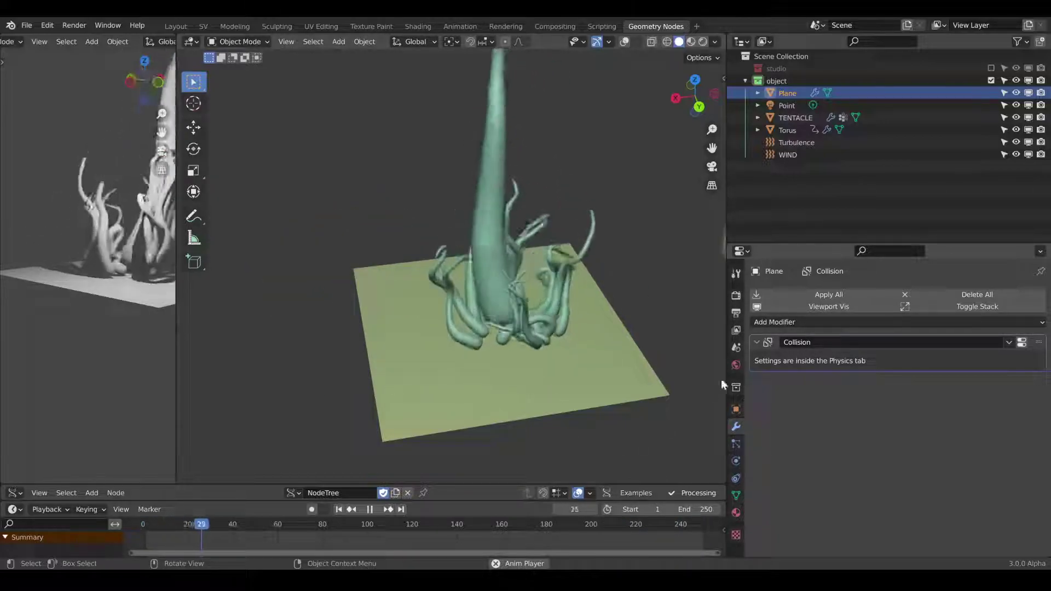
{"action": "left_click", "coordinate": [852, 322]}
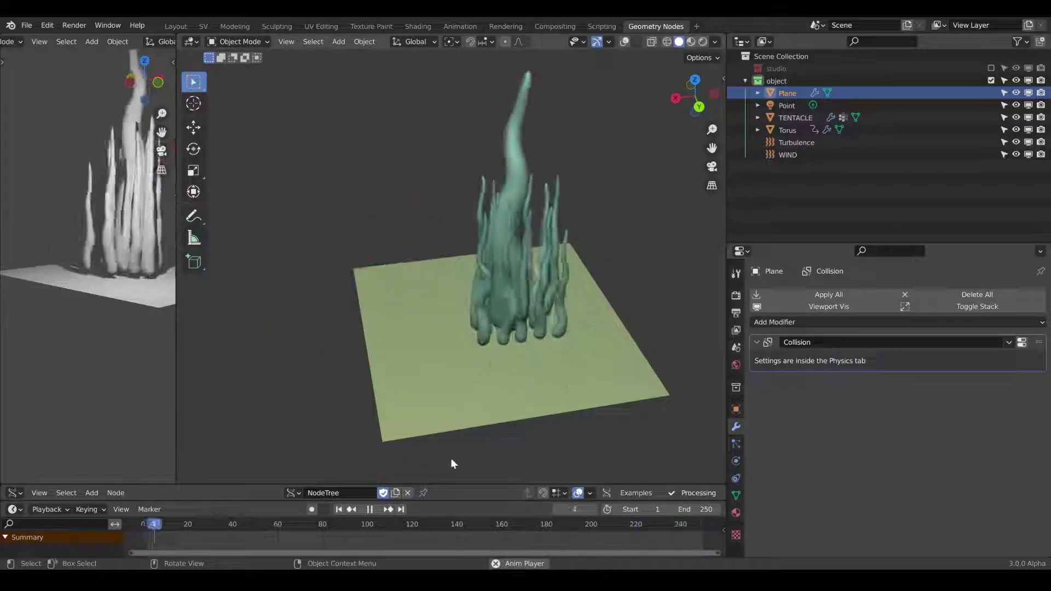
{"action": "left_click", "coordinate": [785, 323]}
{"action": "left_click", "coordinate": [783, 324]}
{"action": "left_click", "coordinate": [833, 323]}
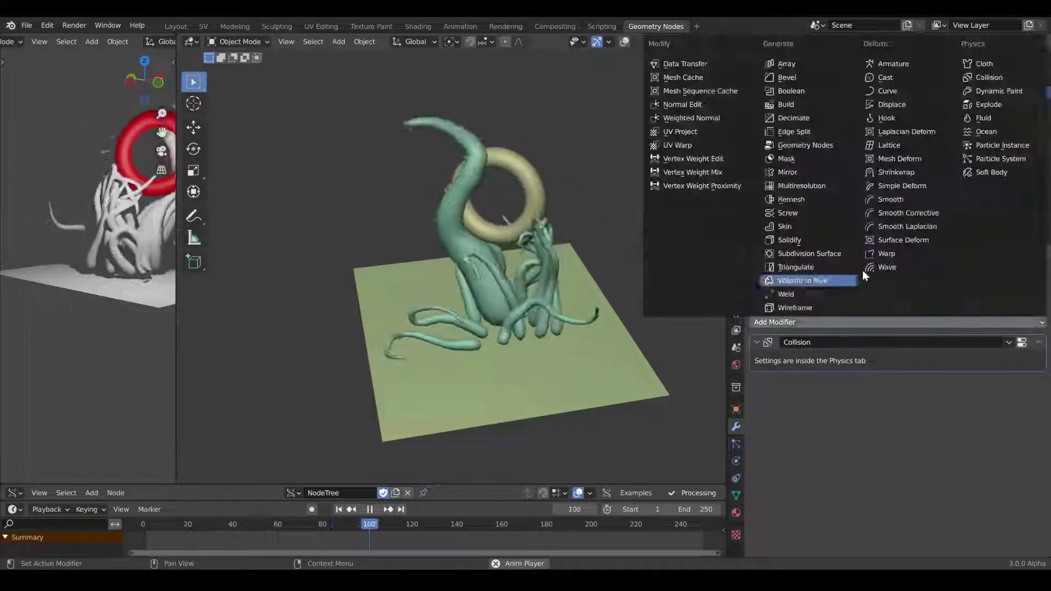